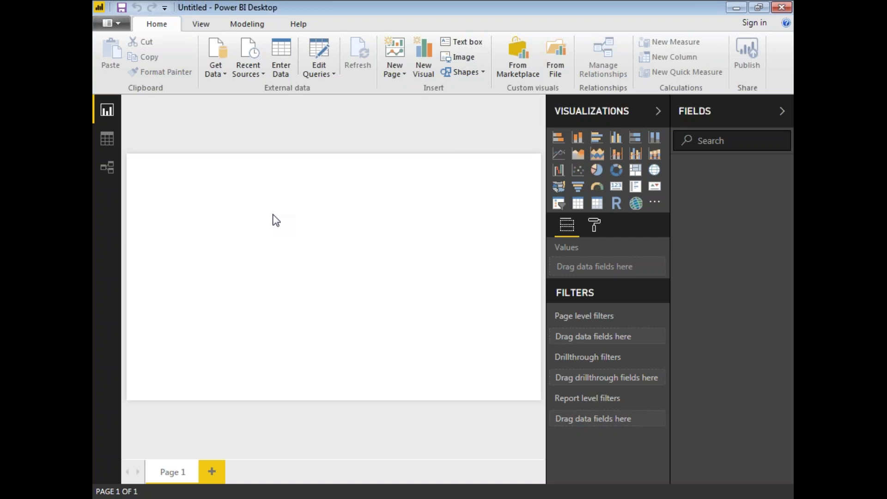
# Connect to the SQL Server instance .\sql2012 as a data source in Import mode
pyautogui.click(215, 69)
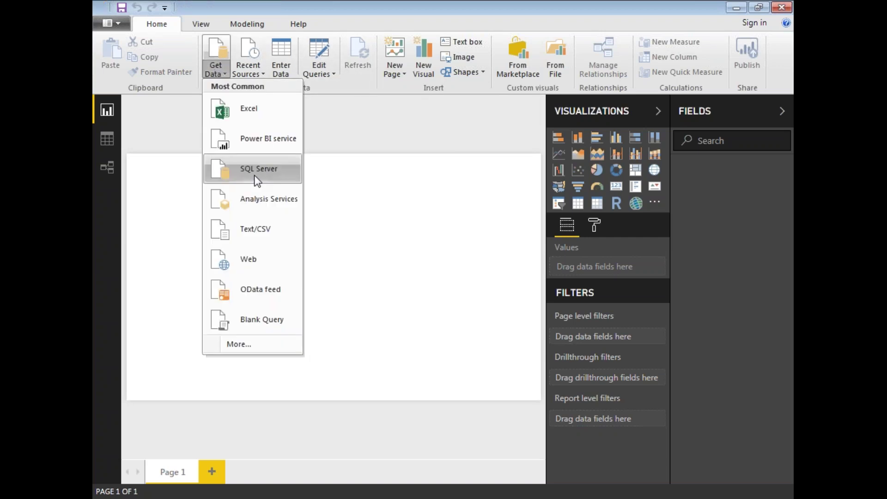
pyautogui.click(257, 180)
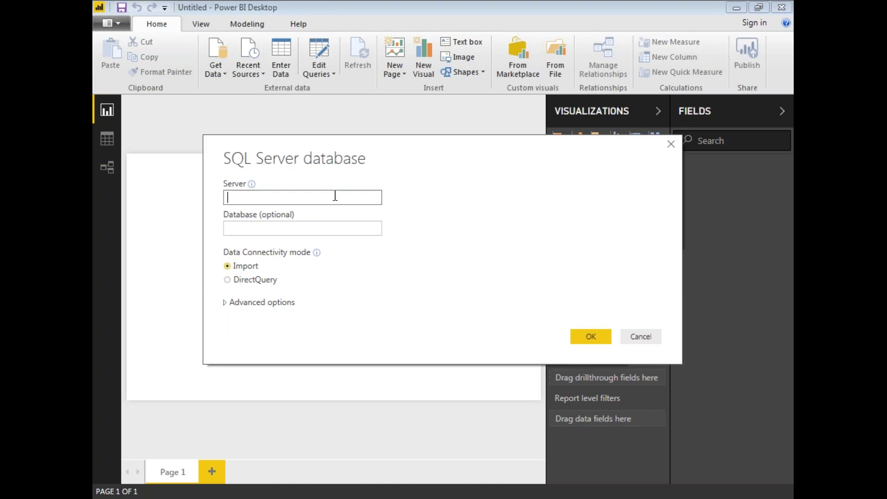
pyautogui.write('.')
pyautogui.write('\\sql2012')
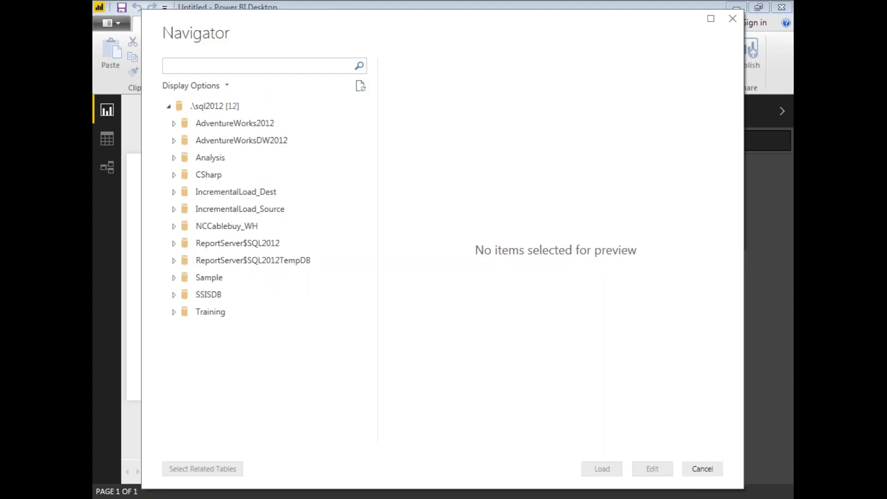
# Load the DimCustomer, DimGeography and FactInternetSales tables from the AdventureWorksDW2012 database
pyautogui.click(174, 140)
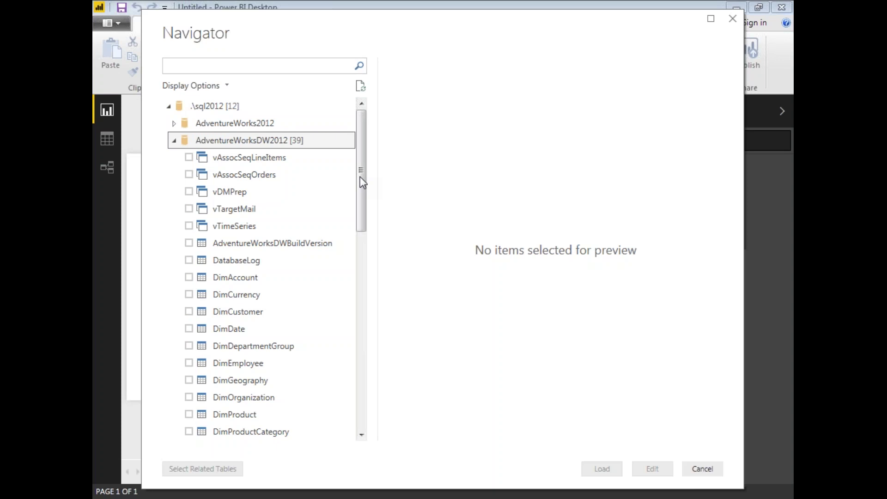
pyautogui.moveTo(360, 177); pyautogui.dragTo(361, 218)
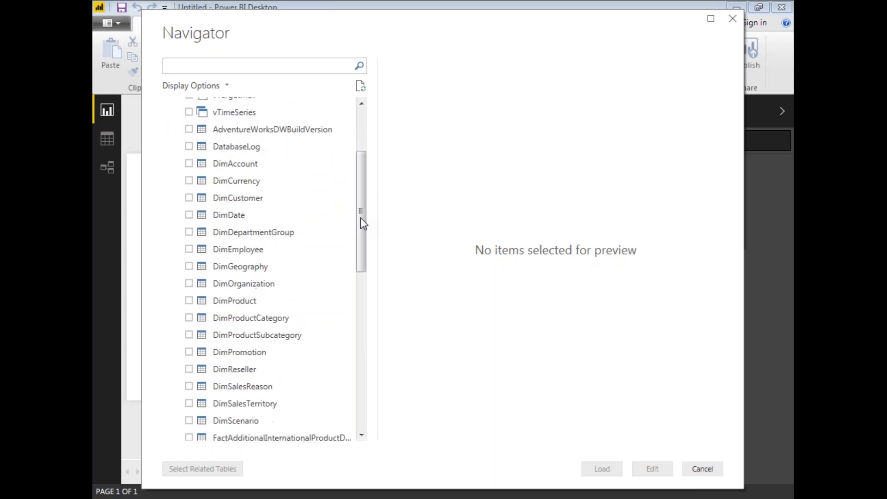
pyautogui.click(189, 198)
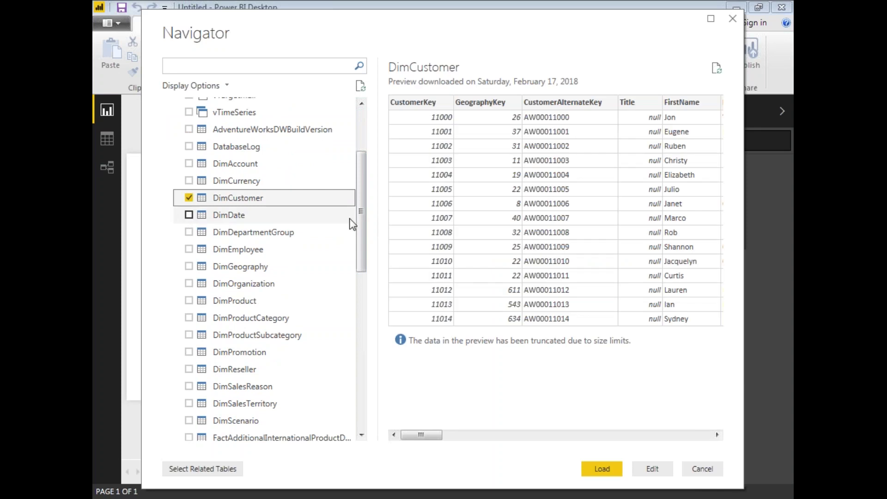
pyautogui.moveTo(360, 221); pyautogui.dragTo(360, 250)
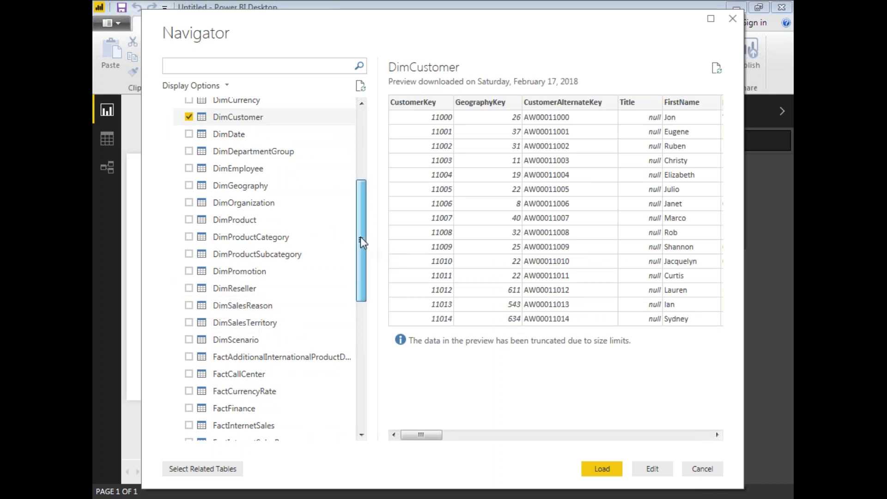
pyautogui.click(189, 186)
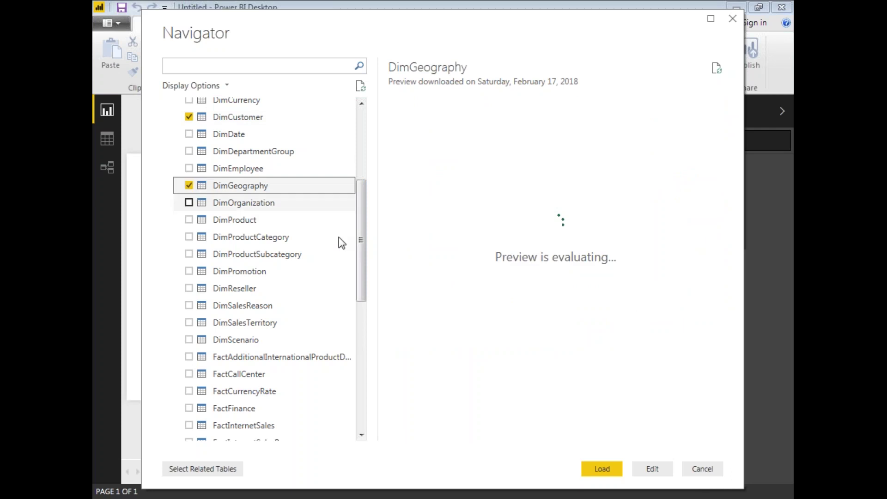
pyautogui.moveTo(360, 246); pyautogui.dragTo(360, 289)
pyautogui.click(189, 308)
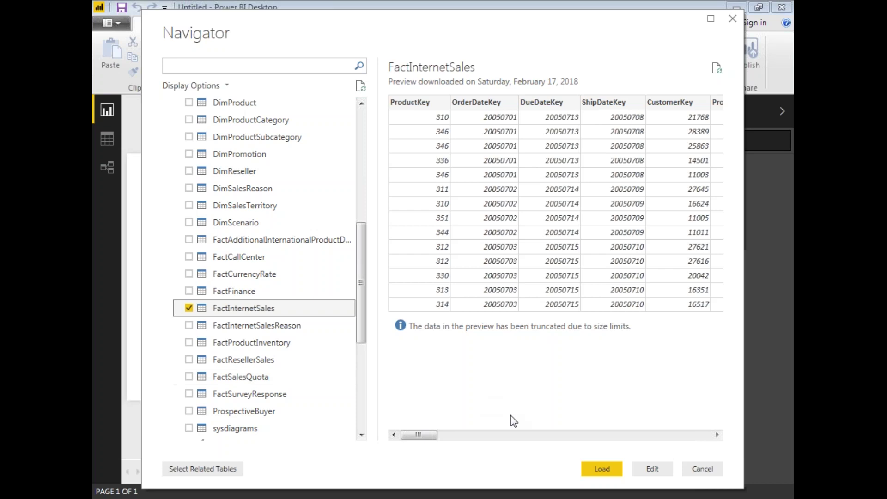
pyautogui.click(600, 471)
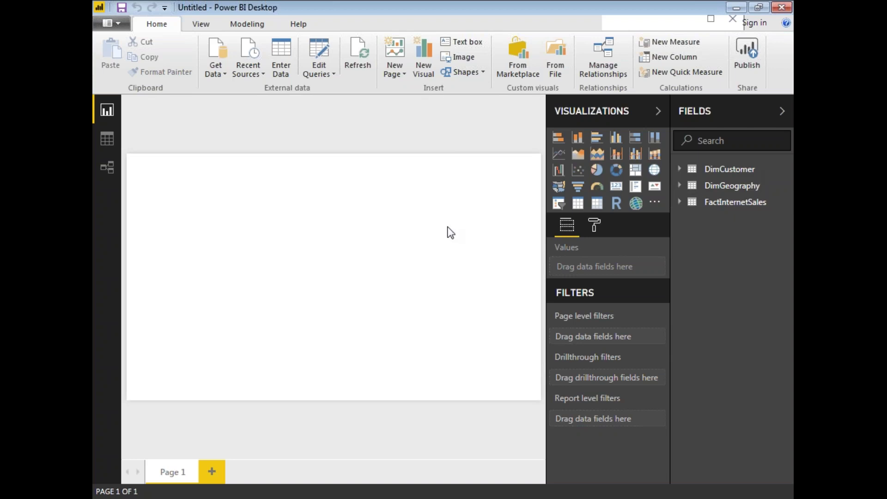
# Add a table visual to Page 1 with the English country region name field from DimGeography
pyautogui.click(576, 207)
pyautogui.moveTo(253, 273); pyautogui.dragTo(290, 290)
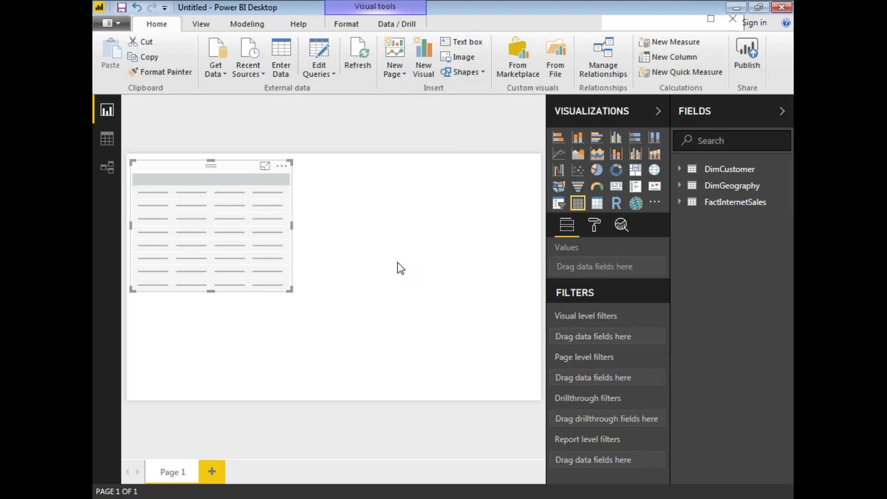
pyautogui.click(682, 187)
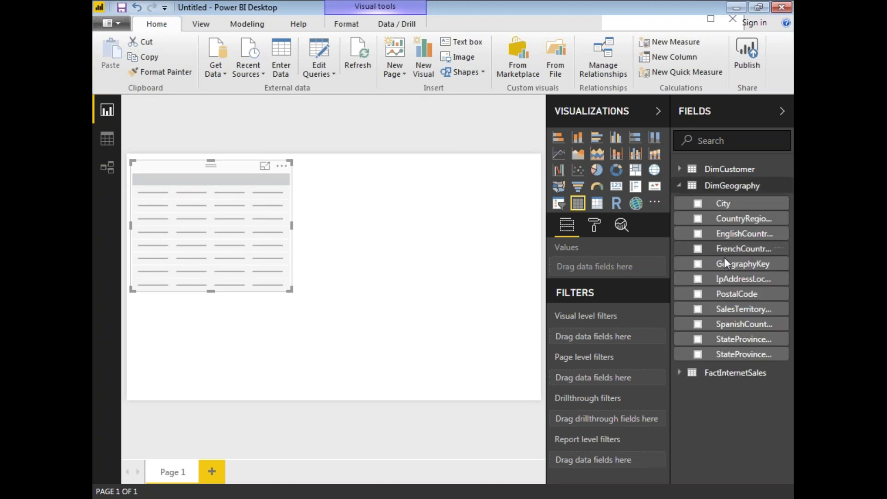
pyautogui.click(698, 234)
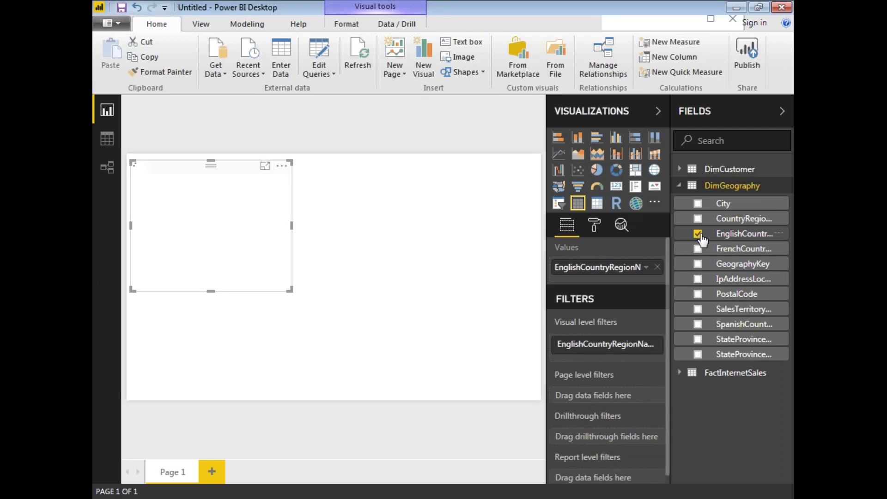
# Add SalesAmount from FactInternetSales to the table visual
pyautogui.click(680, 186)
pyautogui.click(680, 203)
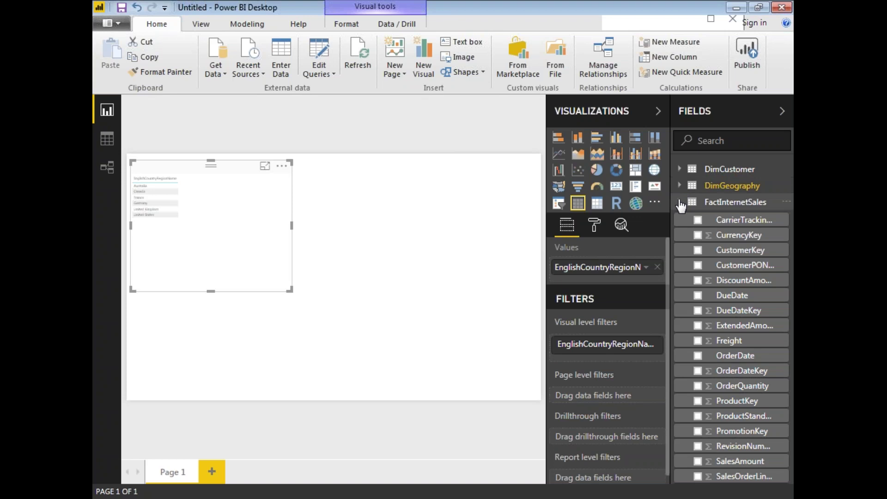
pyautogui.moveTo(791, 206); pyautogui.dragTo(785, 307)
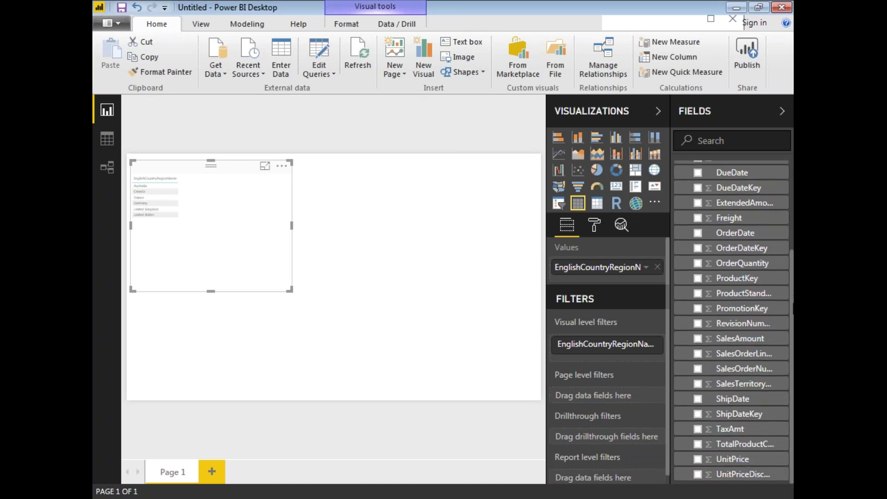
pyautogui.click(698, 338)
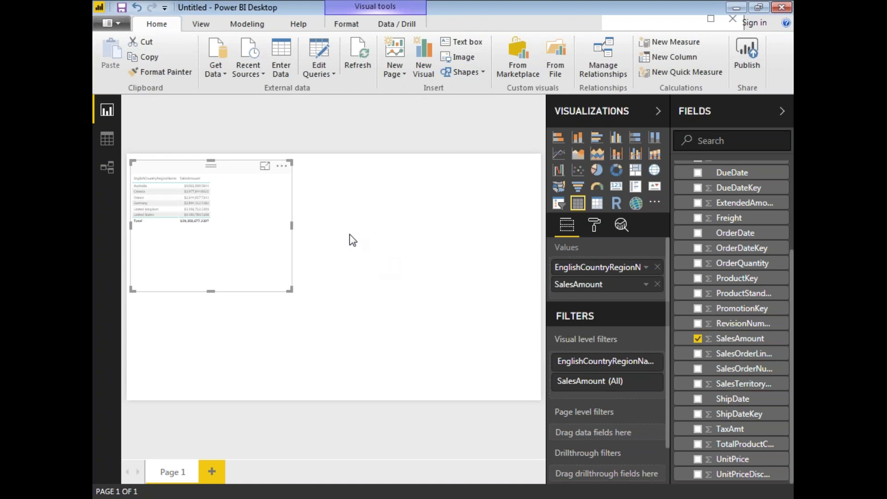
# Set the text size of the table visual's column headers to 14
pyautogui.click(379, 258)
pyautogui.click(162, 162)
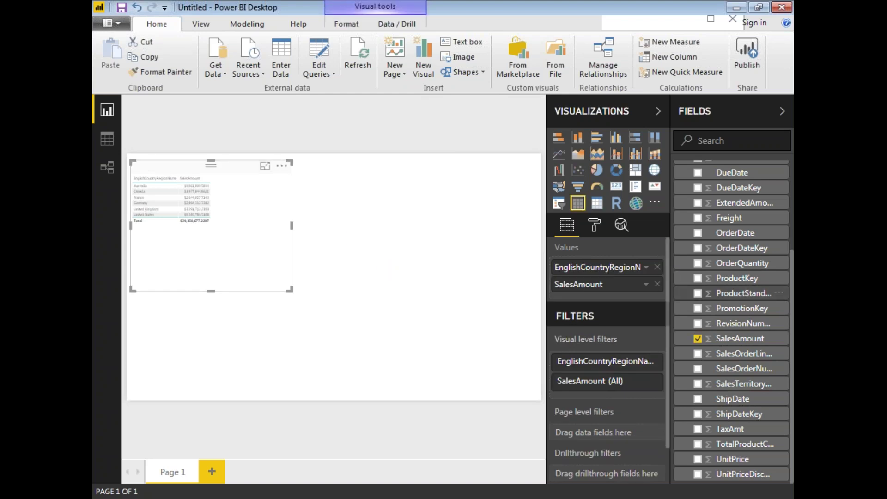
pyautogui.click(595, 225)
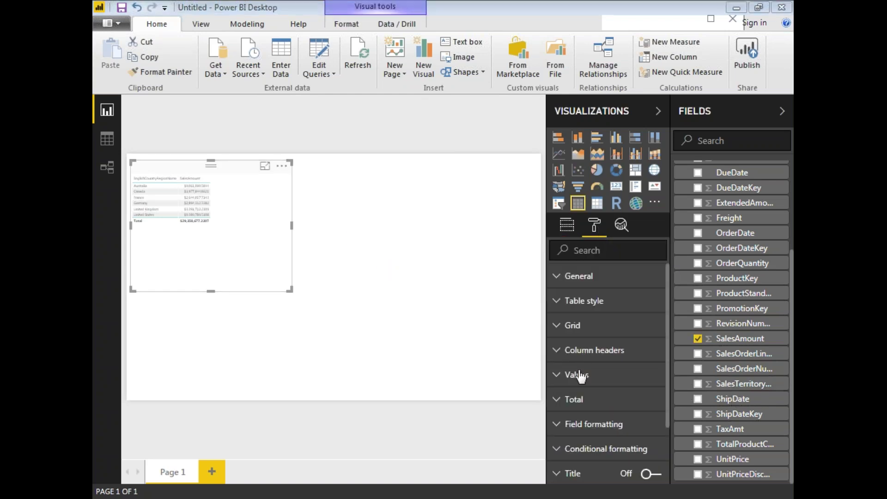
pyautogui.click(560, 355)
pyautogui.moveTo(666, 326); pyautogui.dragTo(664, 379)
pyautogui.click(629, 354)
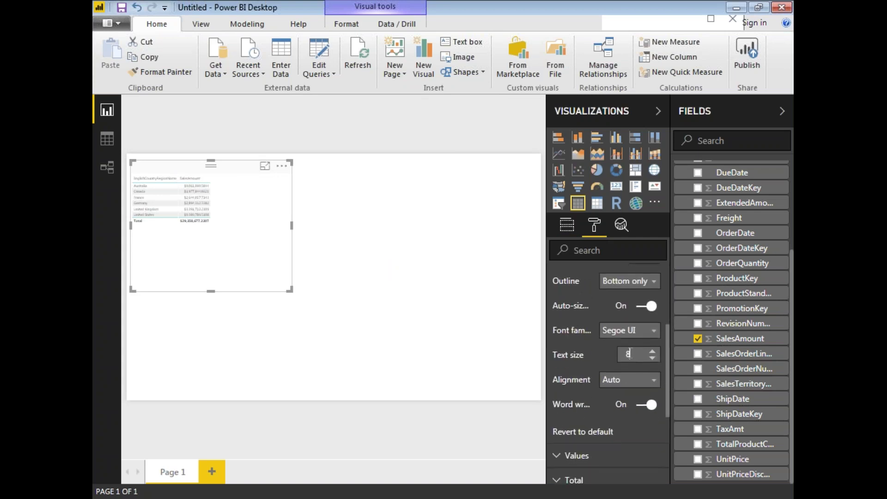
pyautogui.doubleClick(628, 354)
pyautogui.write('14')
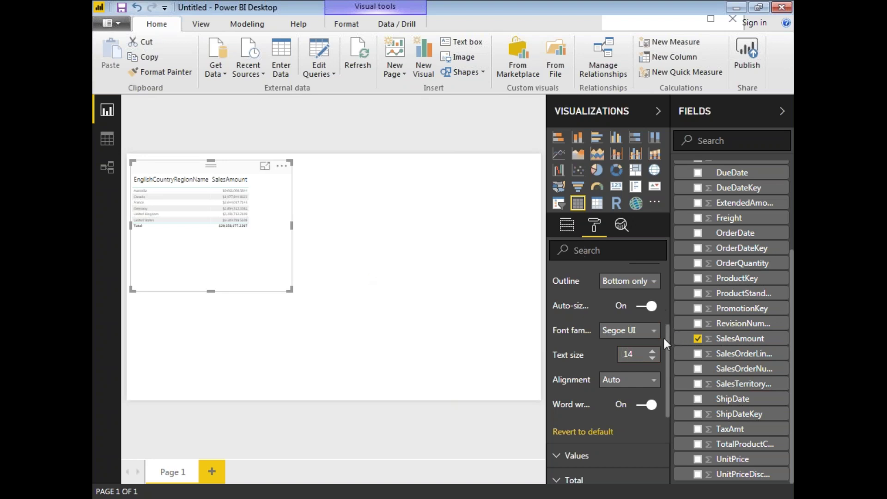
# Set the text size of the table visual's values to 13
pyautogui.moveTo(667, 344); pyautogui.dragTo(668, 312)
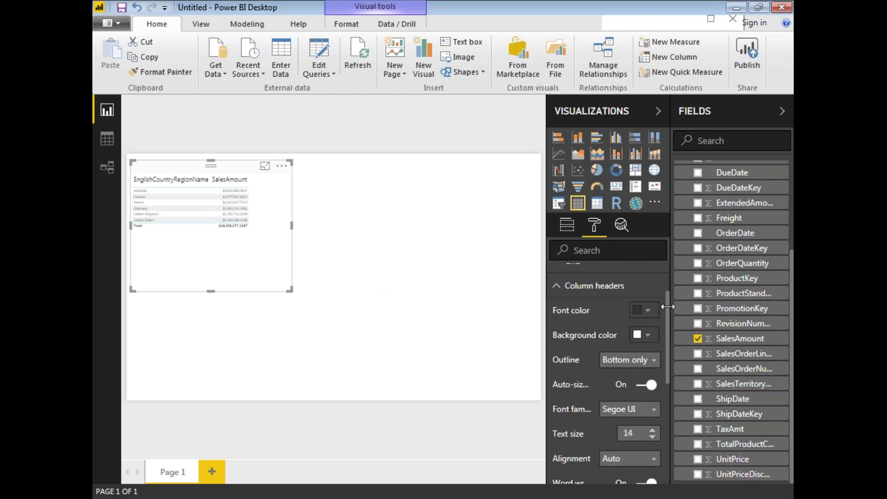
pyautogui.click(557, 287)
pyautogui.click(557, 310)
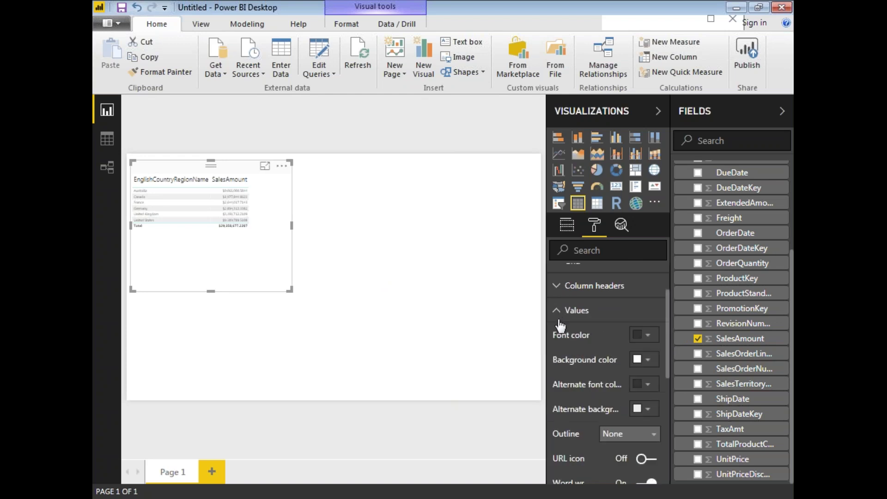
pyautogui.moveTo(667, 320); pyautogui.dragTo(667, 367)
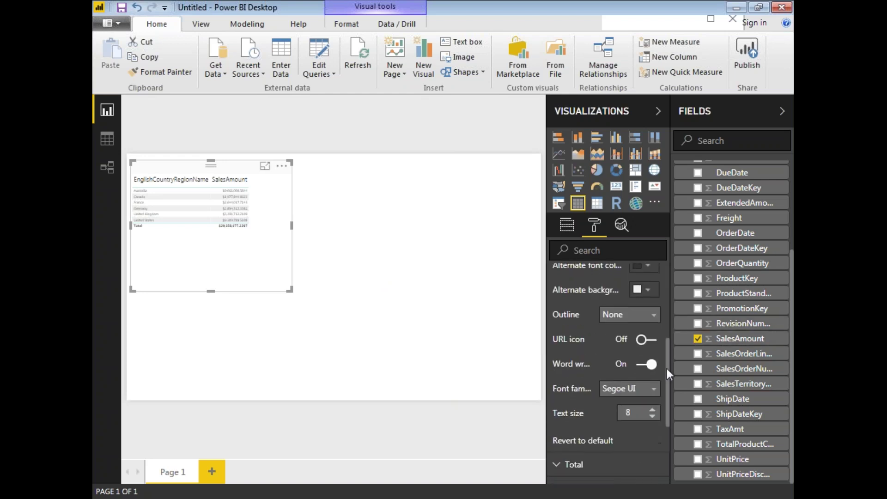
pyautogui.doubleClick(621, 405)
pyautogui.write('13')
pyautogui.press('Return')
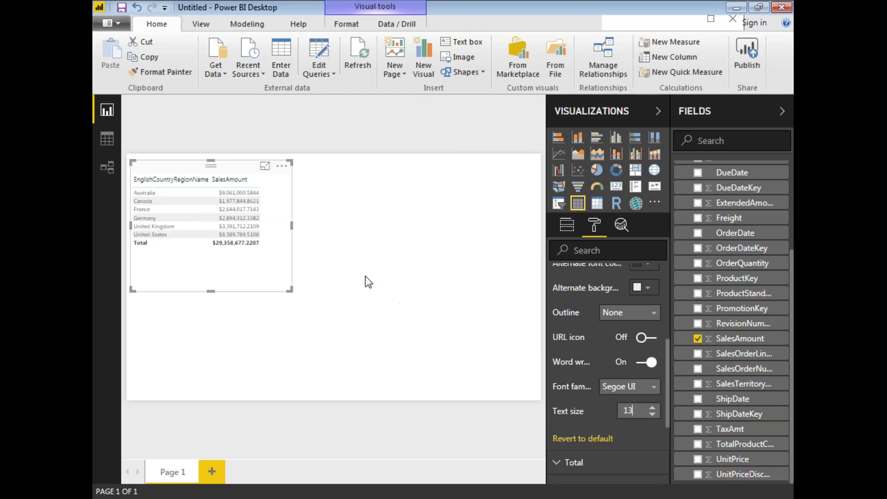
# Enlarge the table visual, mainly in width, so it spans well over half of the report page
pyautogui.click(307, 262)
pyautogui.click(280, 261)
pyautogui.moveTo(290, 290); pyautogui.dragTo(388, 303)
pyautogui.click(440, 306)
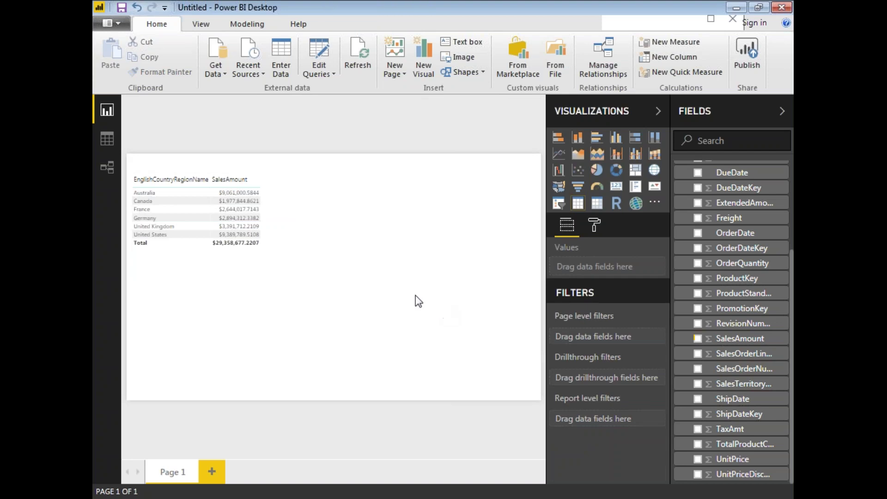
pyautogui.moveTo(203, 181)
pyautogui.mouseDown()
pyautogui.moveTo(210, 184)
pyautogui.moveTo(189, 178)
pyautogui.mouseUp()
pyautogui.click(176, 190)
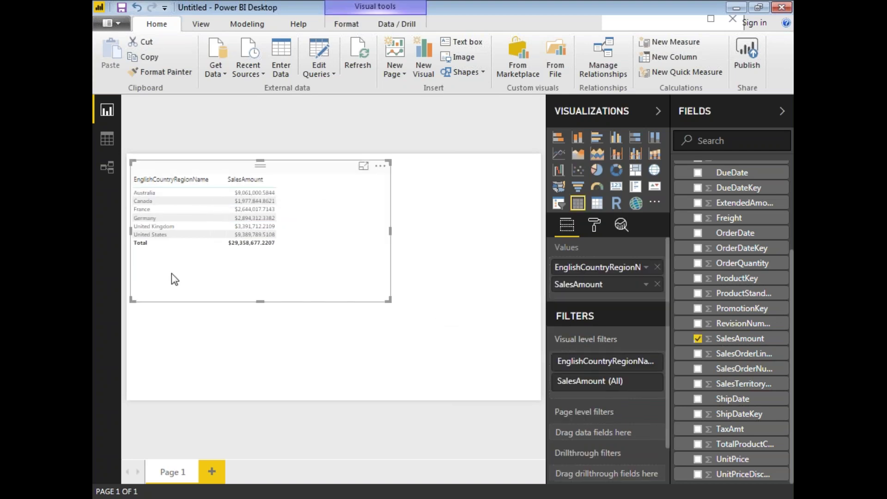
pyautogui.click(210, 354)
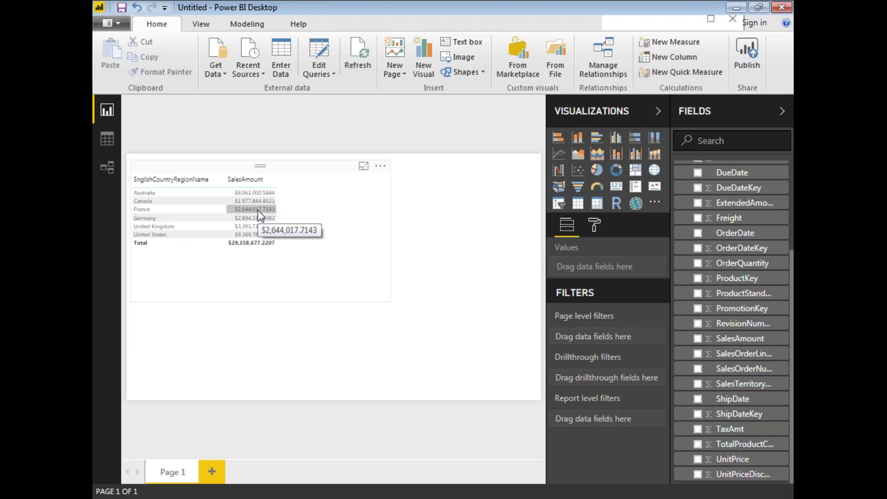
pyautogui.click(341, 280)
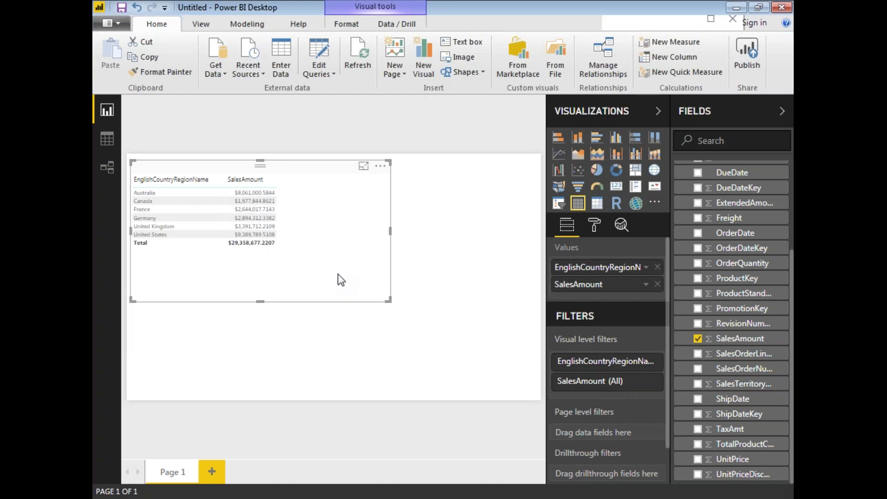
# Open the relationship diagram and move the DimGeography table up beside the others, above and to the right of DimCustomer
pyautogui.click(108, 170)
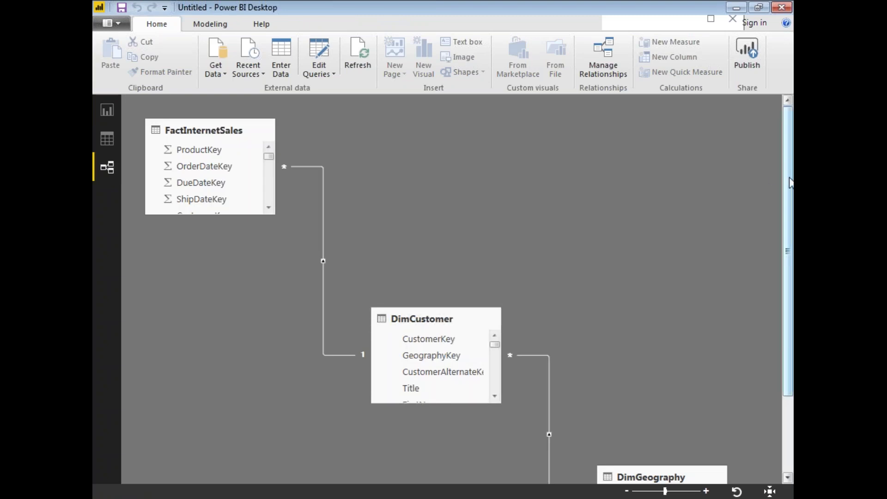
pyautogui.moveTo(631, 471); pyautogui.dragTo(590, 192)
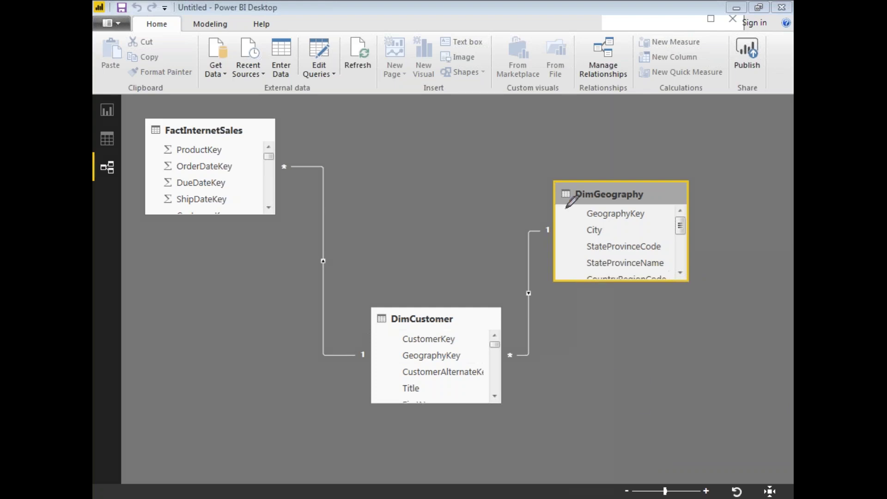
pyautogui.moveTo(575, 210)
pyautogui.mouseDown()
pyautogui.moveTo(391, 152)
pyautogui.moveTo(268, 133)
pyautogui.mouseUp()
pyautogui.moveTo(392, 132); pyautogui.dragTo(462, 194)
pyautogui.moveTo(443, 146); pyautogui.dragTo(408, 194)
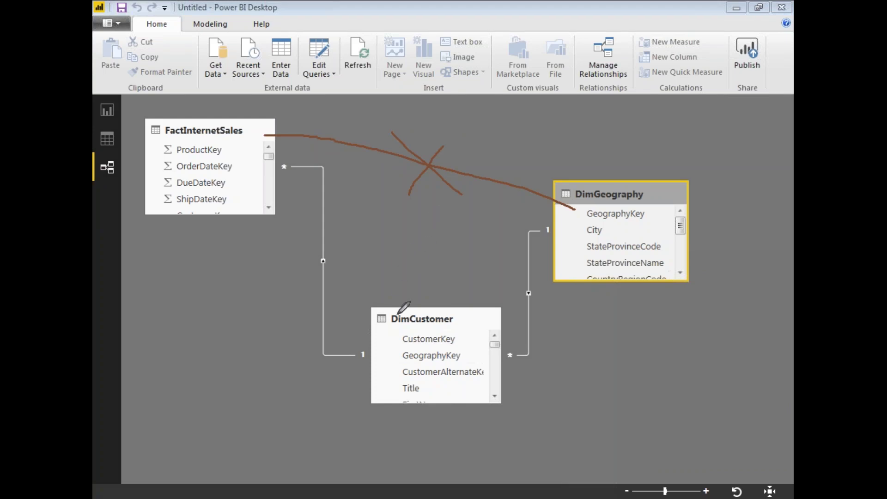
pyautogui.moveTo(379, 298)
pyautogui.mouseDown()
pyautogui.moveTo(424, 340)
pyautogui.moveTo(511, 198)
pyautogui.mouseUp()
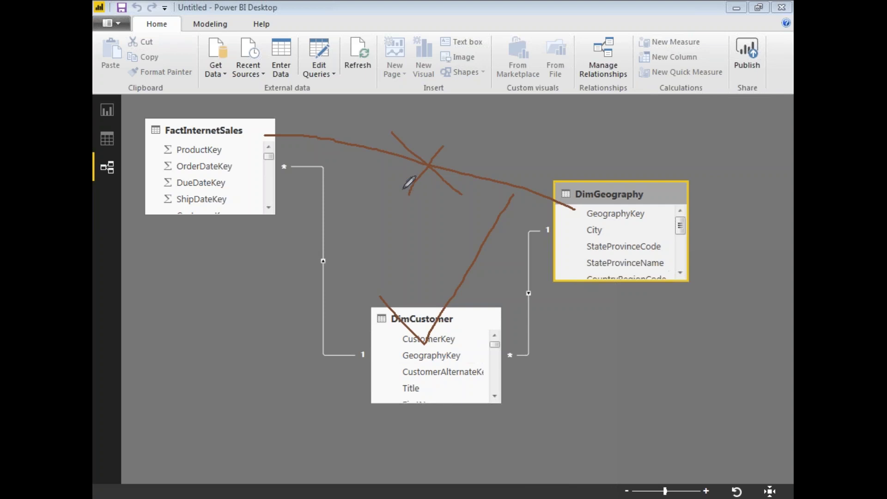
pyautogui.press('Escape')
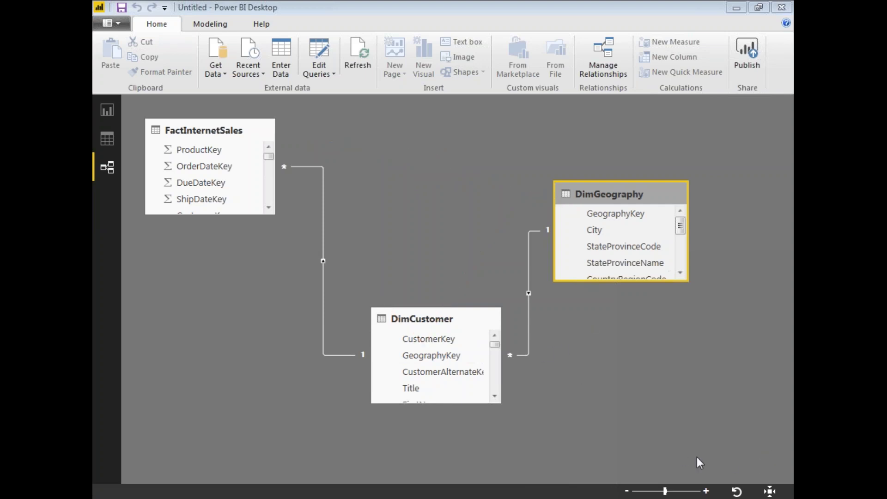
# Return to the report page and create a new measure named Total Sales Amount in the DimGeography table
pyautogui.click(107, 110)
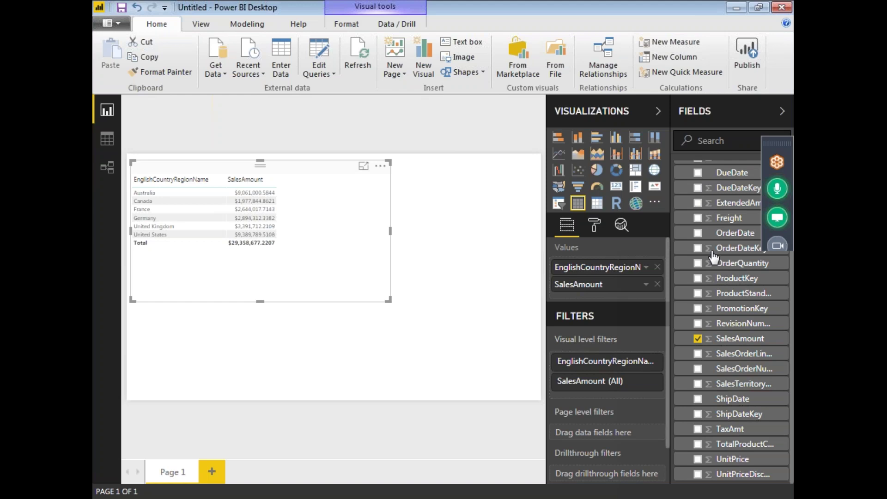
pyautogui.scroll(5, 732, 323)
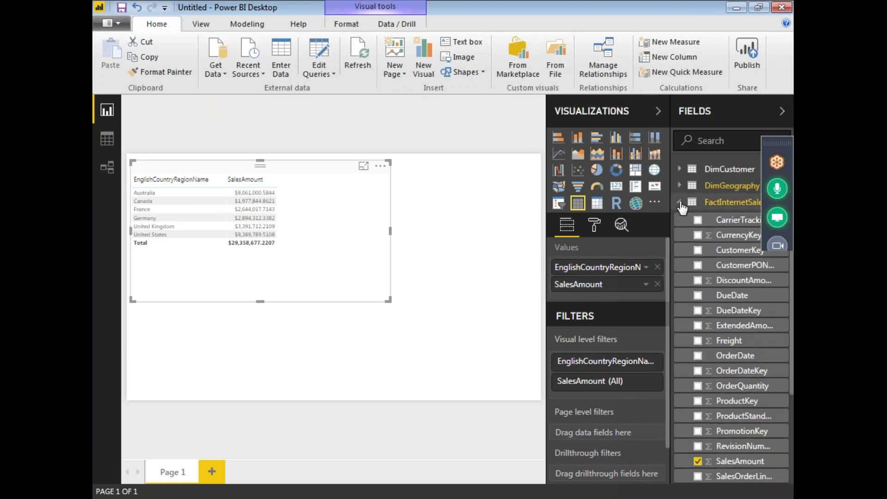
pyautogui.click(679, 202)
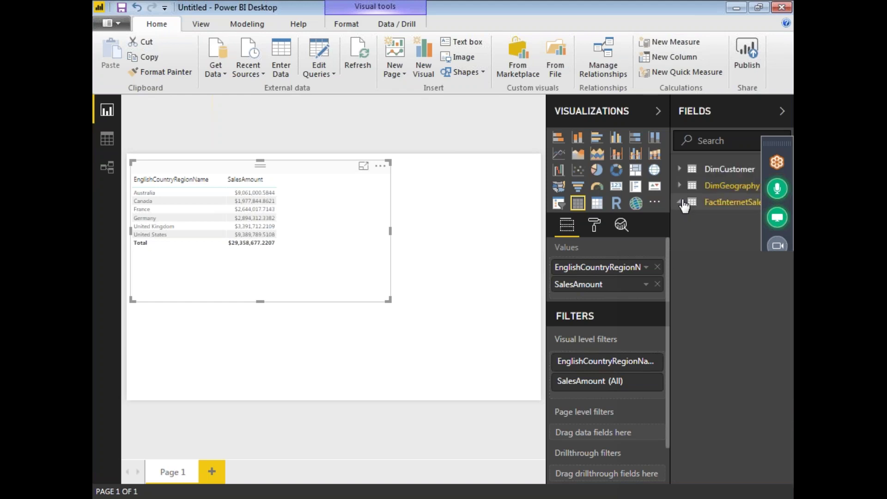
pyautogui.click(717, 185)
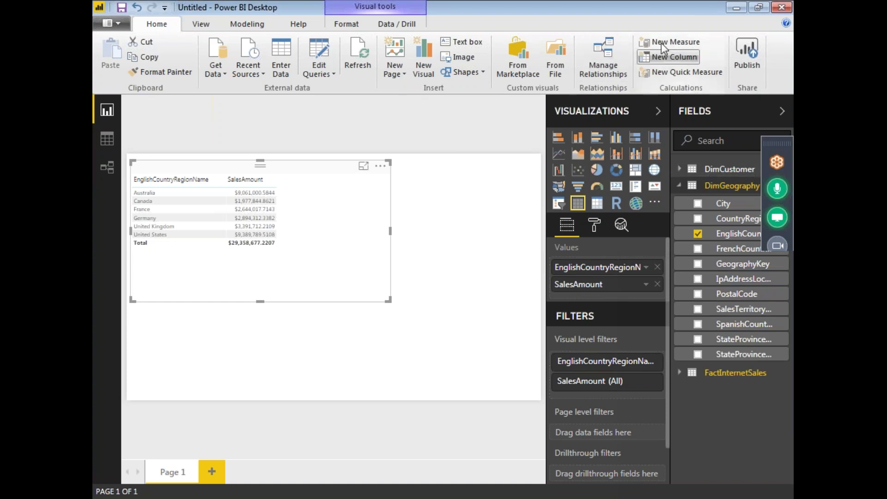
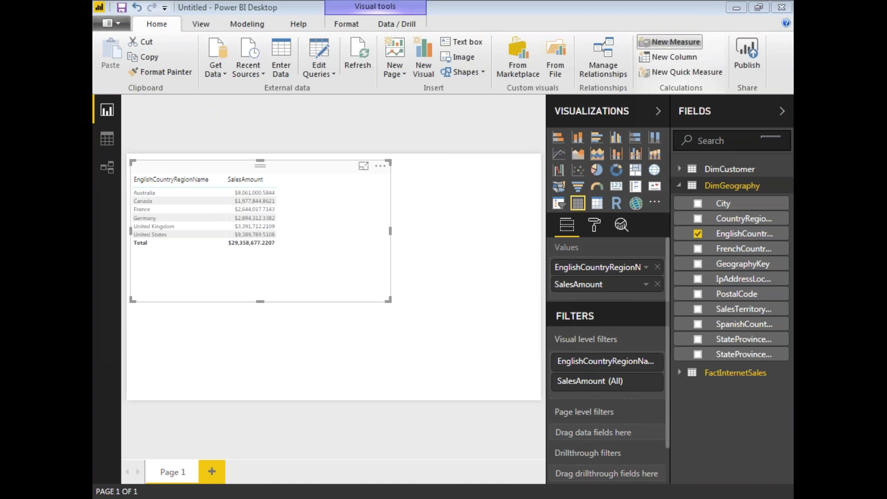
pyautogui.click(675, 42)
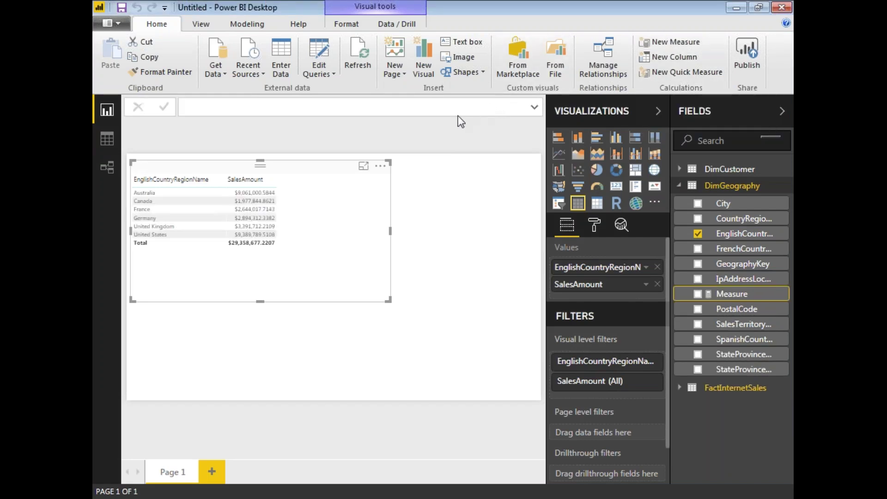
pyautogui.click(251, 105)
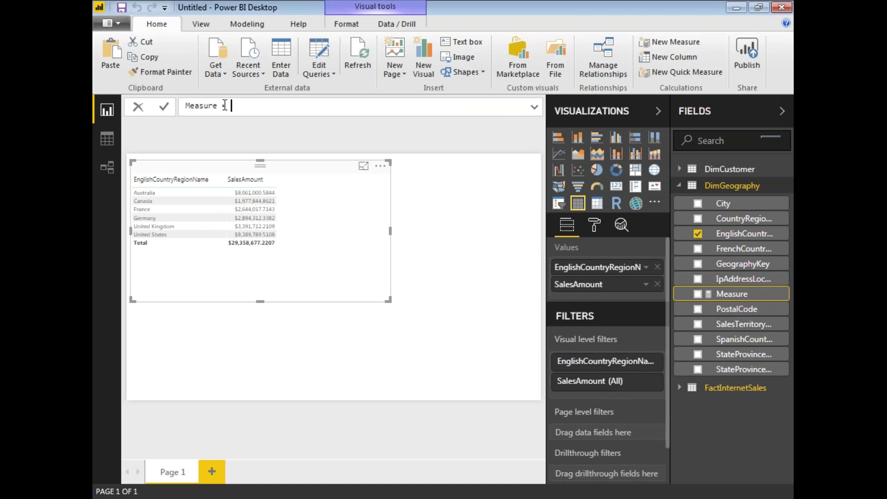
pyautogui.moveTo(219, 106); pyautogui.dragTo(185, 106)
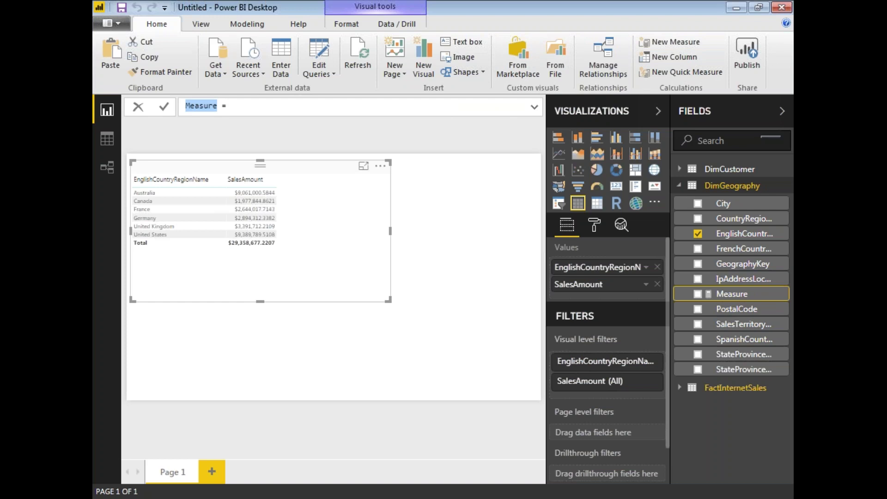
pyautogui.write('To')
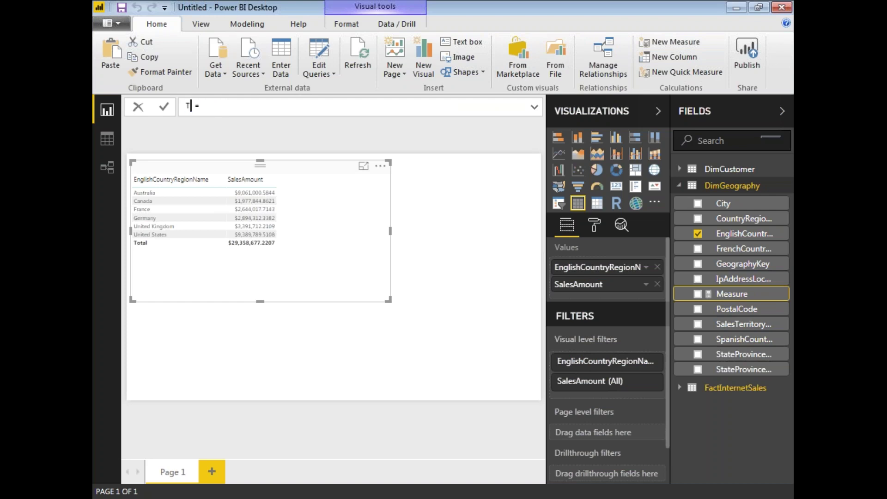
pyautogui.write('tal Sales Amount')
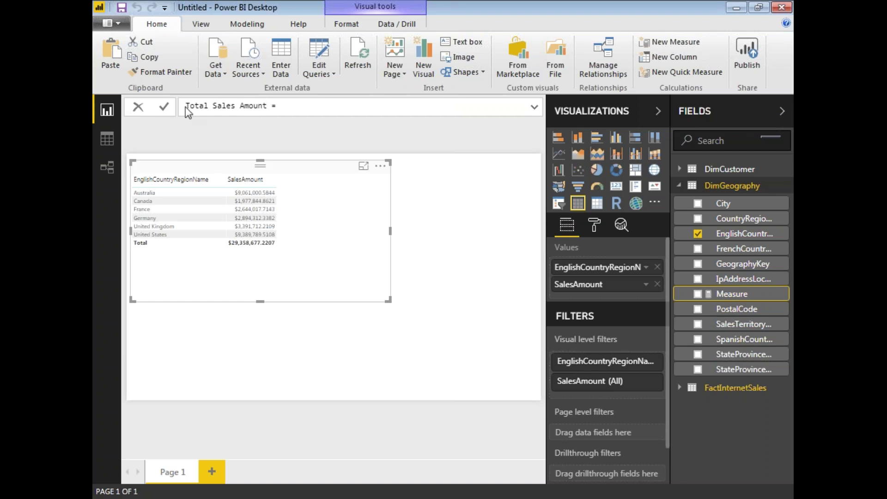
# Define the Total Sales Amount measure as CALCULATE(Sum(FactInternetSales[SalesAmount]))
pyautogui.click(292, 104)
pyautogui.write('CAL')
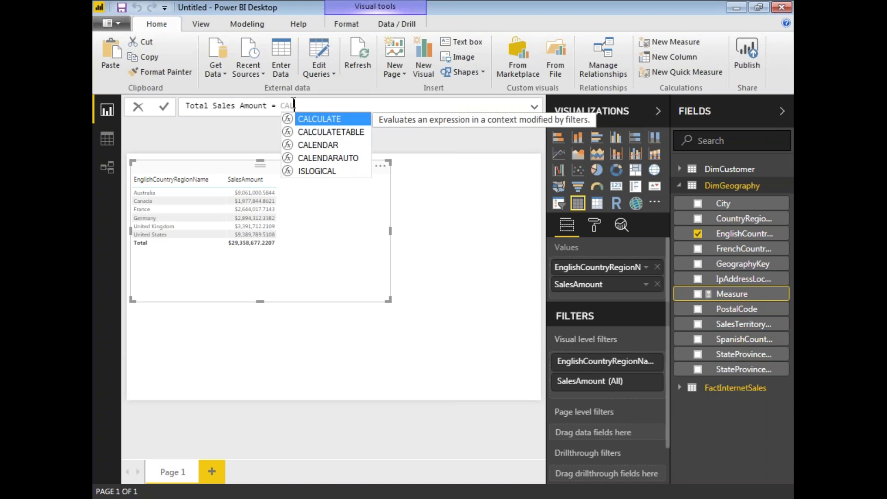
pyautogui.doubleClick(347, 123)
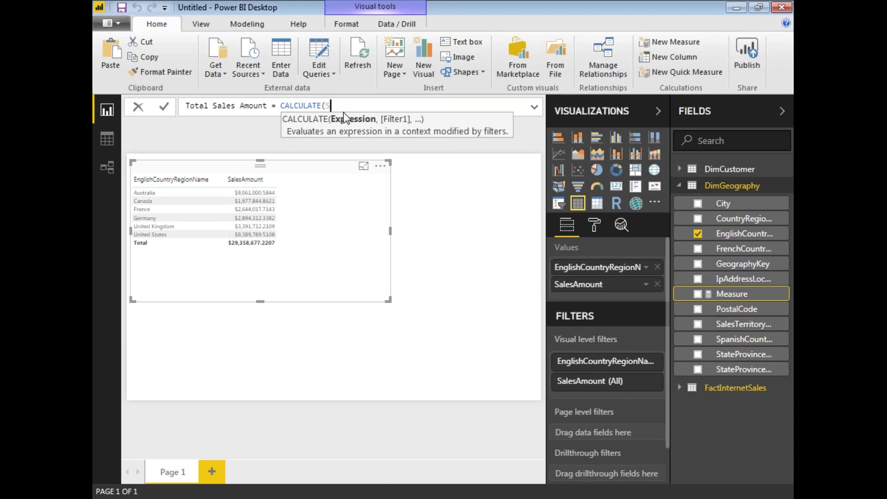
pyautogui.write('Sum(')
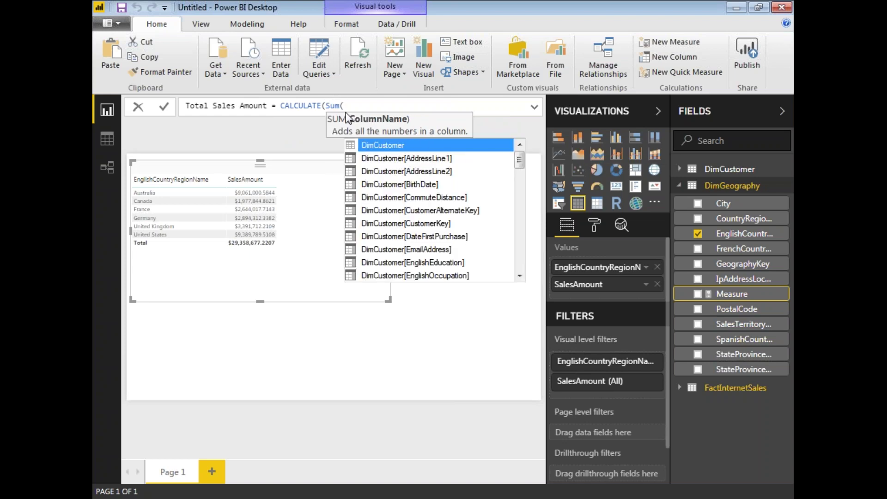
pyautogui.moveTo(520, 158); pyautogui.dragTo(520, 255)
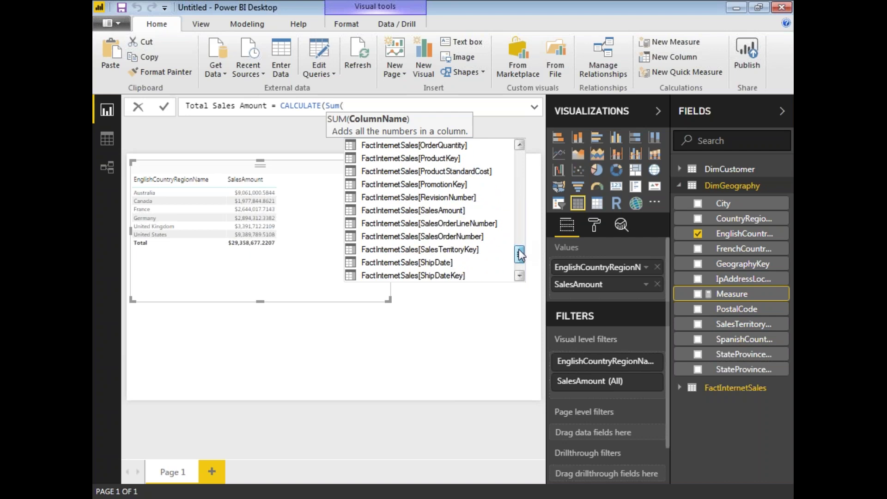
pyautogui.doubleClick(443, 211)
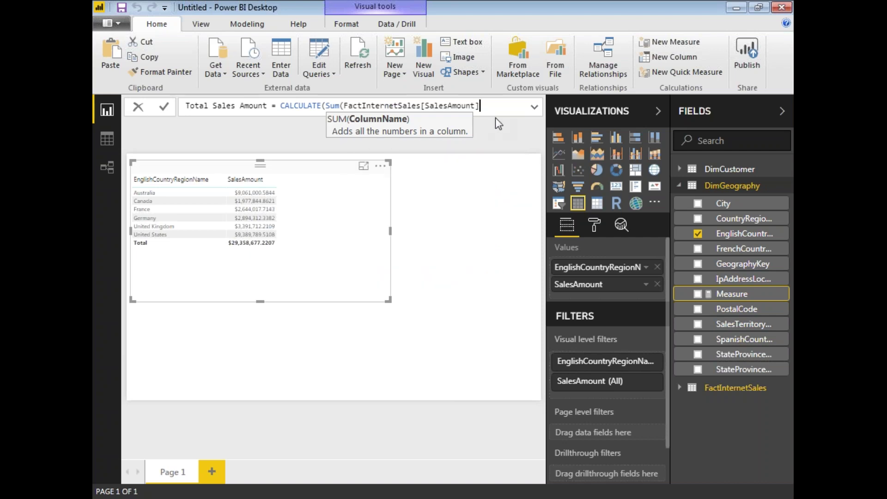
pyautogui.write(')')
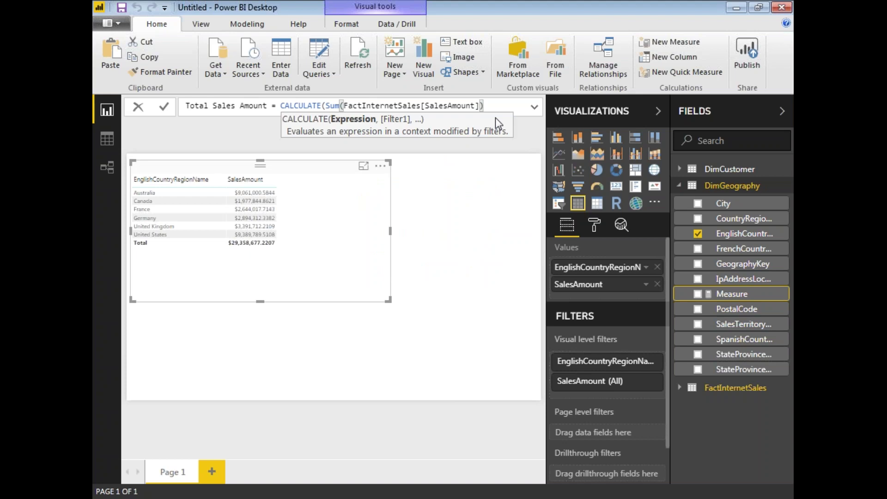
pyautogui.press('Return')
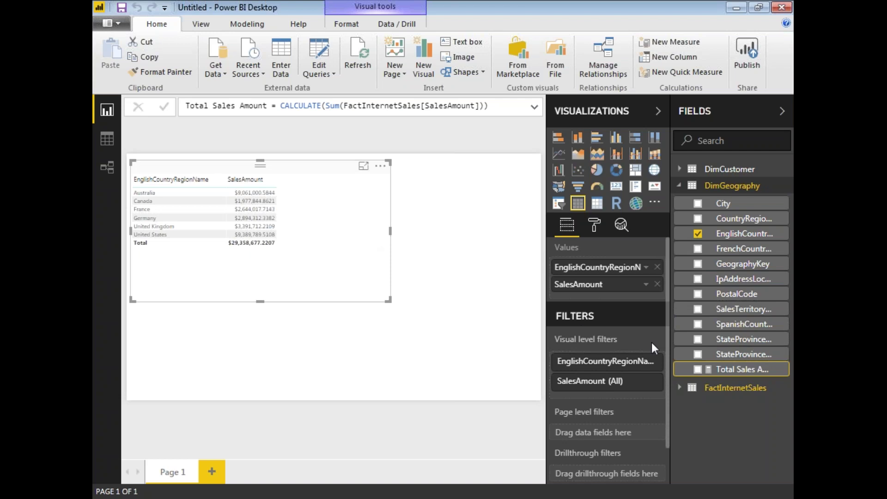
# Add the Total Sales Amount measure to the table visual and widen the visual slightly
pyautogui.click(698, 369)
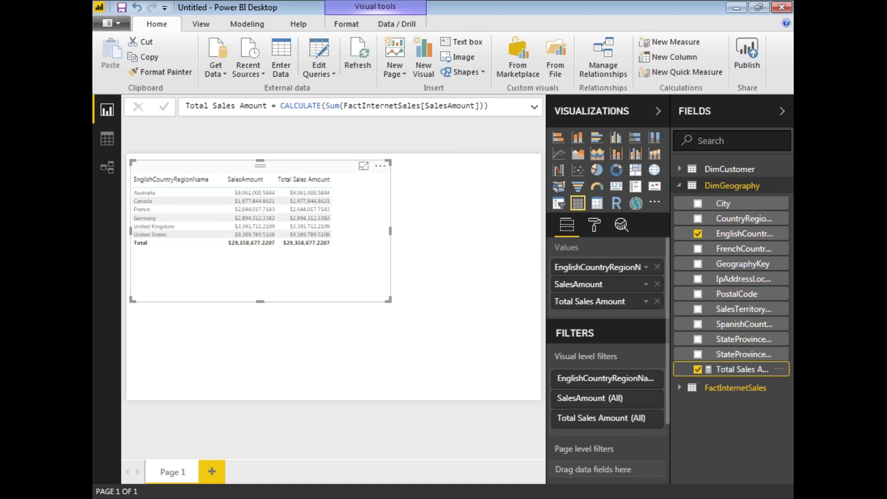
pyautogui.moveTo(389, 301); pyautogui.dragTo(406, 300)
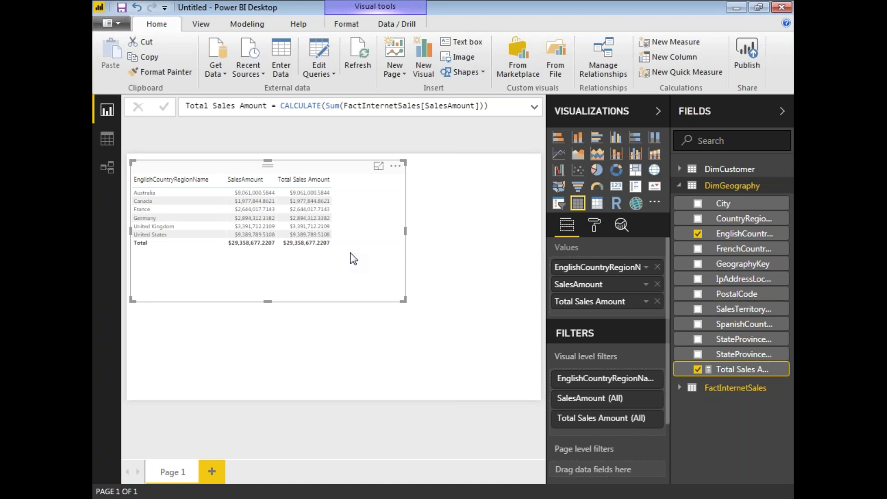
# Extend the Total Sales Amount measure's CALCULATE with the filter ALL(DimGeography[EnglishCountryRegionName]) so it ignores the country filter
pyautogui.click(534, 106)
pyautogui.click(496, 110)
pyautogui.press('BackSpace')
pyautogui.write(',A')
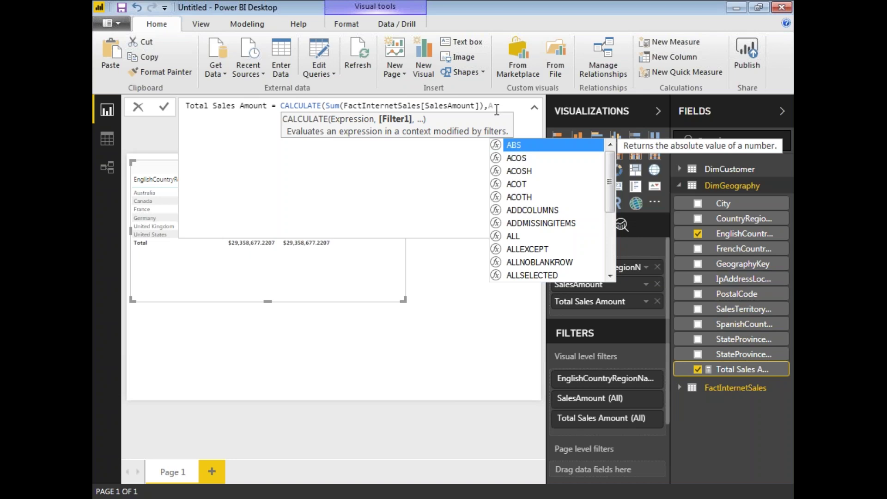
pyautogui.write('LL')
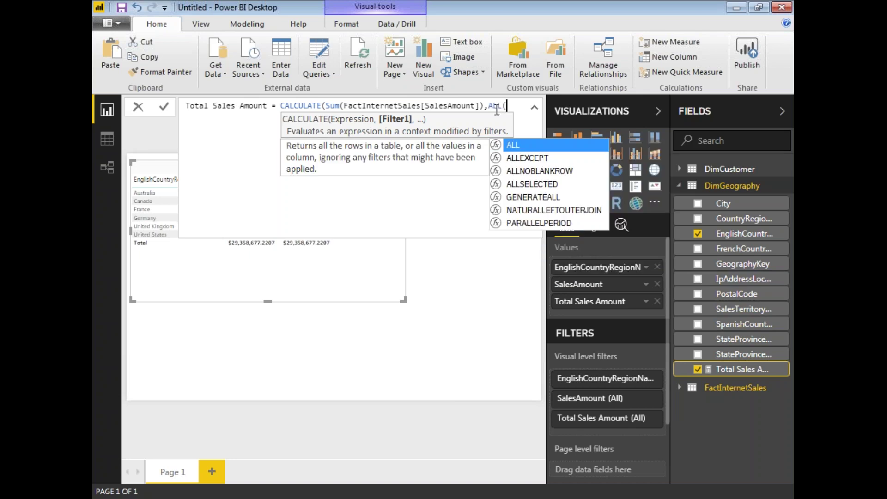
pyautogui.write('(')
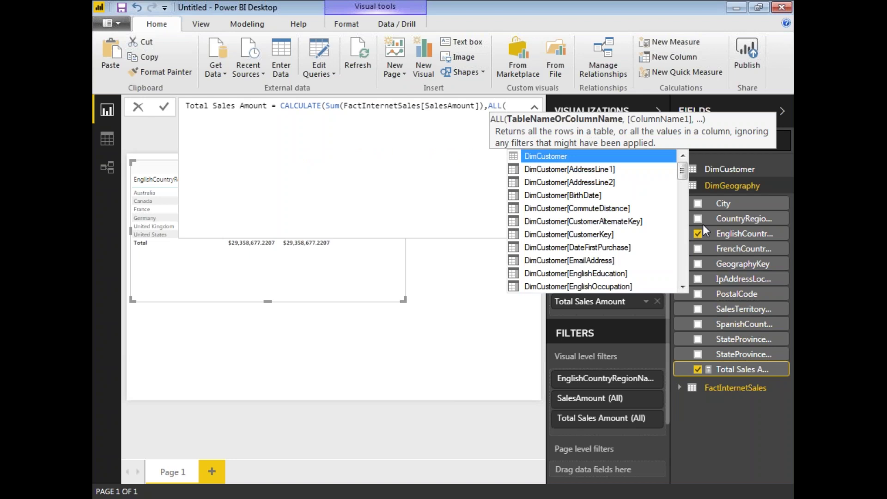
pyautogui.moveTo(684, 170); pyautogui.dragTo(688, 218)
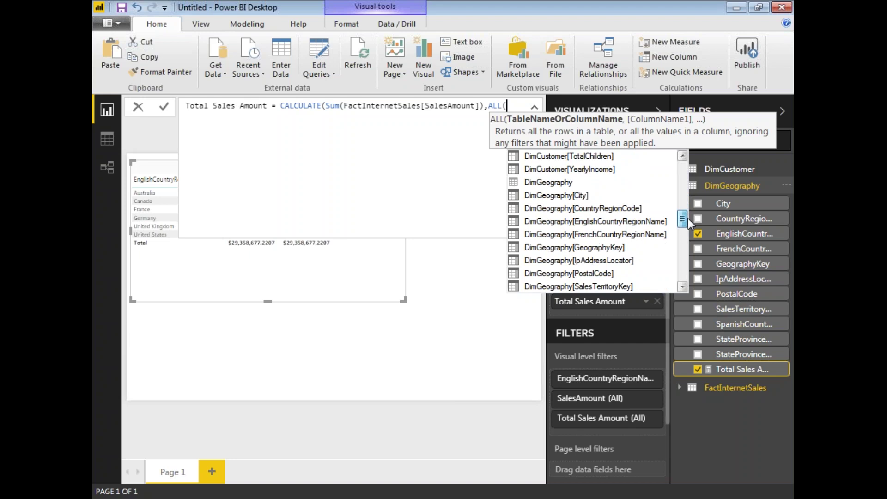
pyautogui.doubleClick(636, 222)
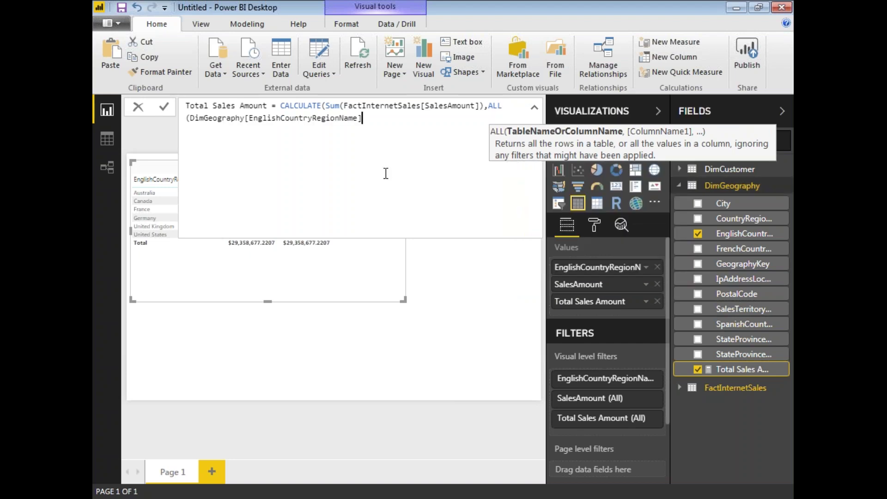
pyautogui.write('))')
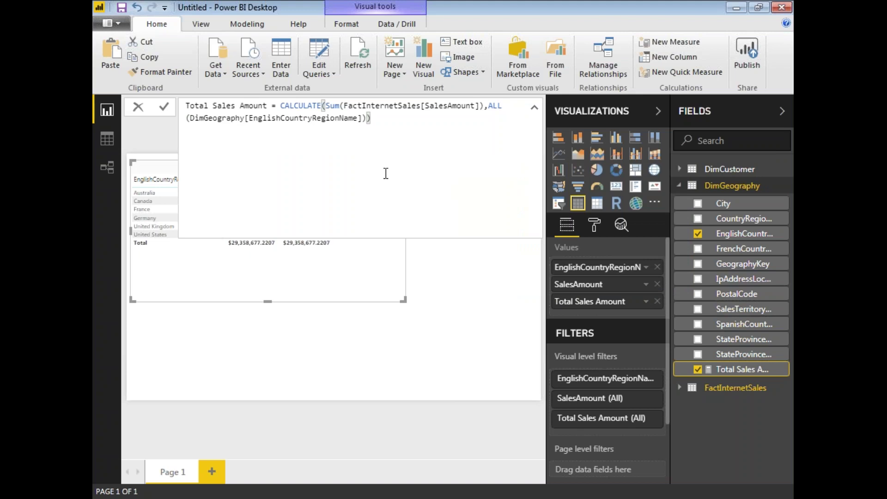
pyautogui.press('Return')
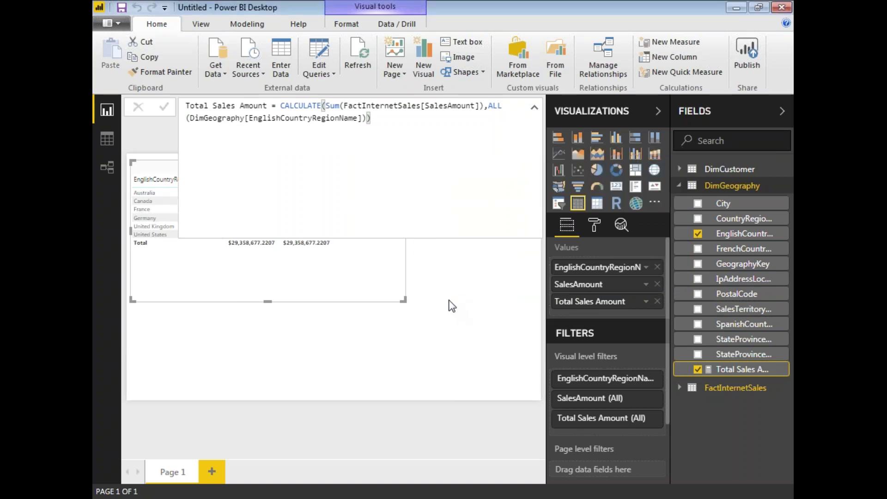
pyautogui.click(451, 306)
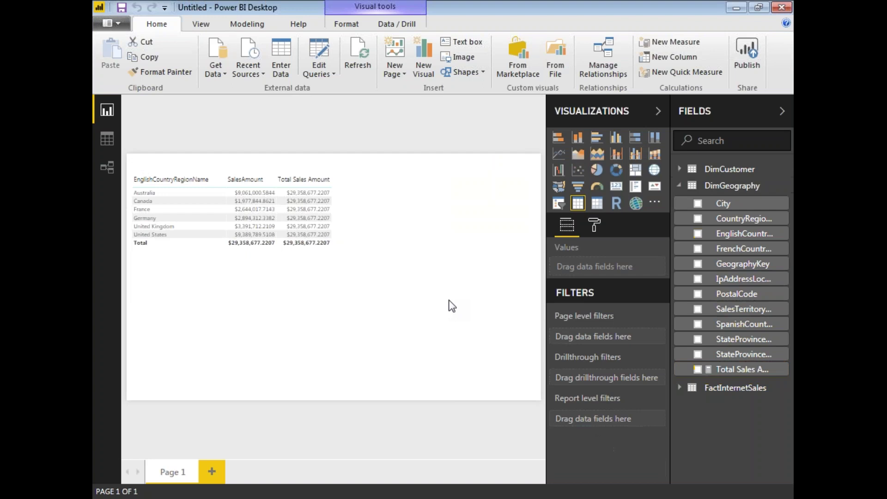
# Set the text size of the table visual's values to 14 and clear the row highlighting
pyautogui.click(377, 231)
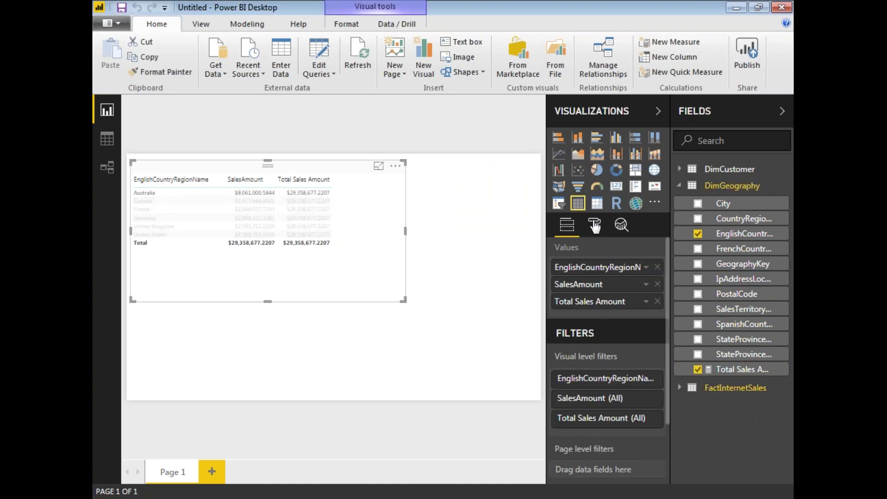
pyautogui.click(595, 226)
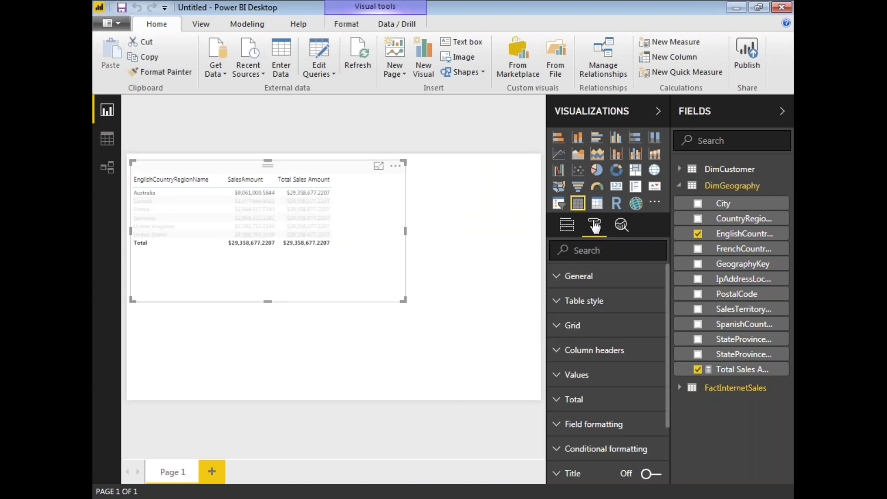
pyautogui.click(657, 375)
pyautogui.moveTo(668, 339); pyautogui.dragTo(655, 407)
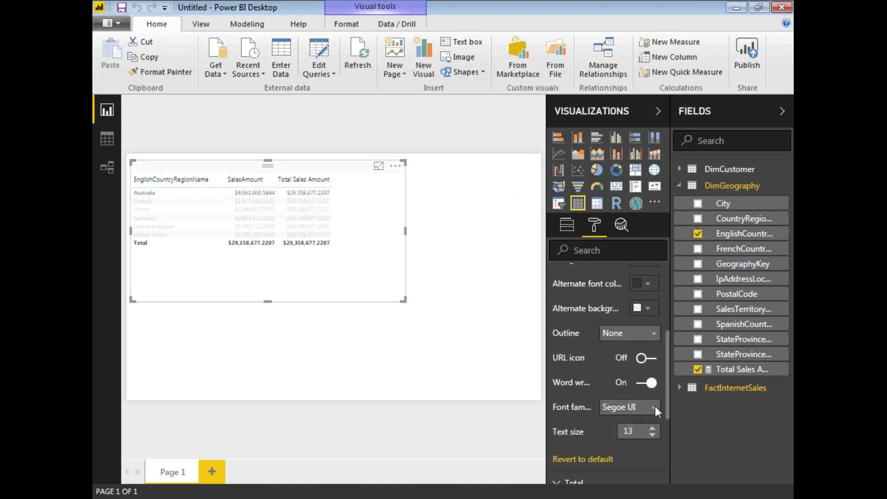
pyautogui.click(652, 428)
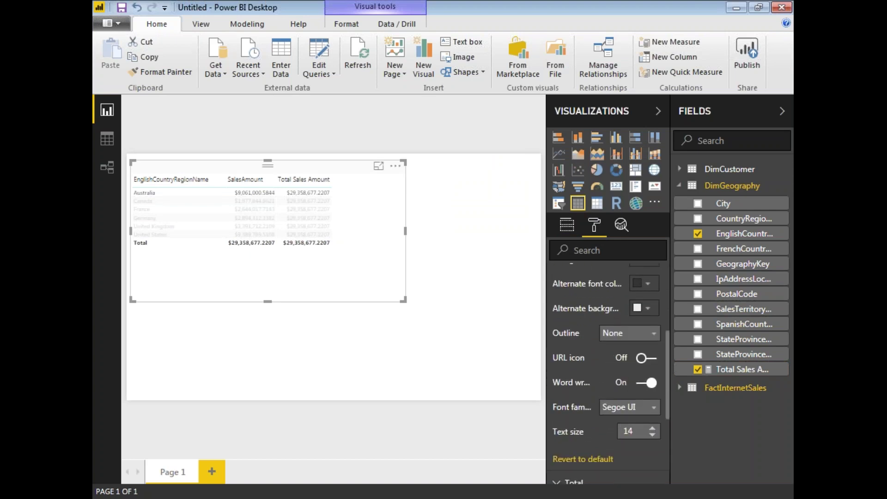
pyautogui.click(465, 312)
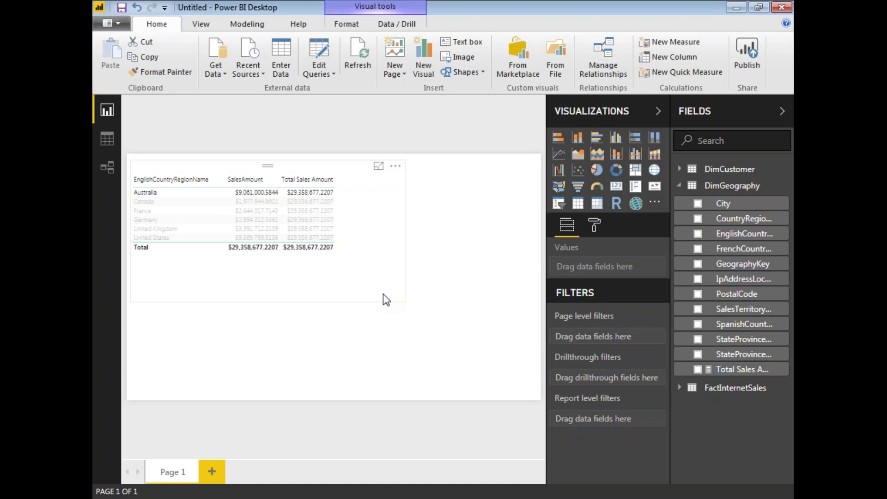
pyautogui.click(306, 226)
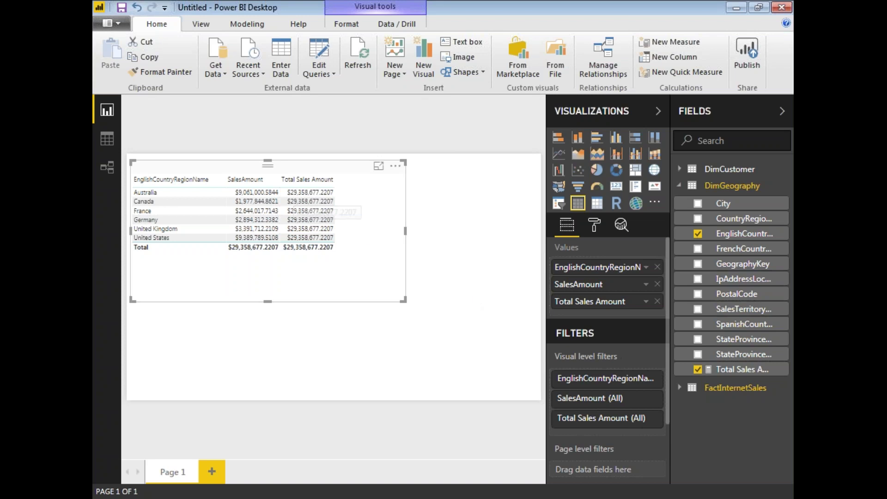
# Show the Total Sales Amount measure's formula and examine its Sum(FactInternetSales[SalesAmount]) expression
pyautogui.click(737, 373)
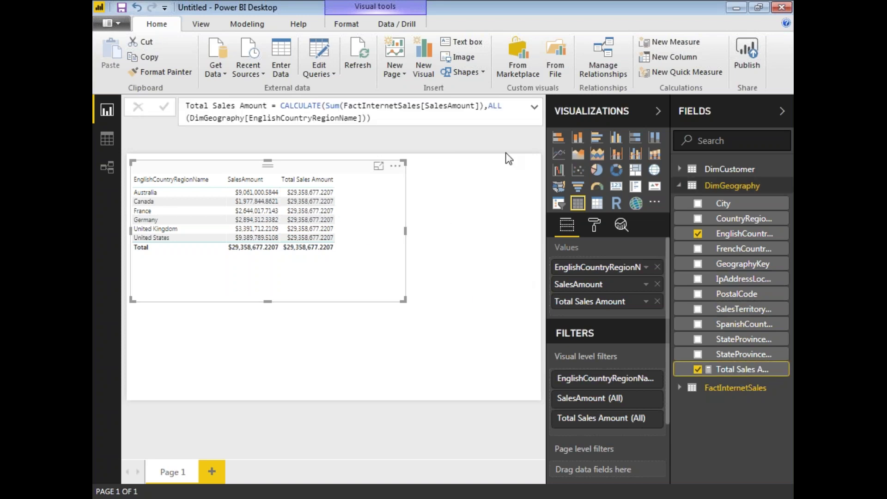
pyautogui.click(280, 107)
pyautogui.moveTo(280, 107); pyautogui.dragTo(481, 106)
pyautogui.click(340, 107)
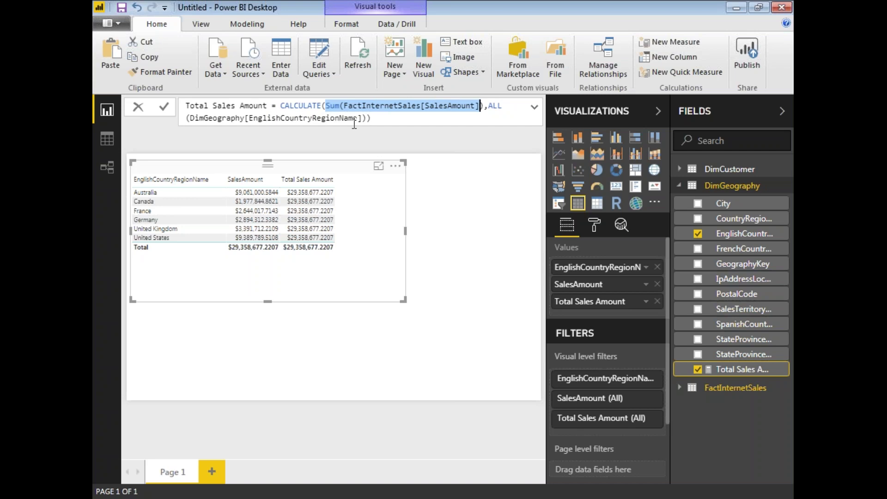
# Create a new measure named Sales % in the DimGeography table
pyautogui.click(454, 235)
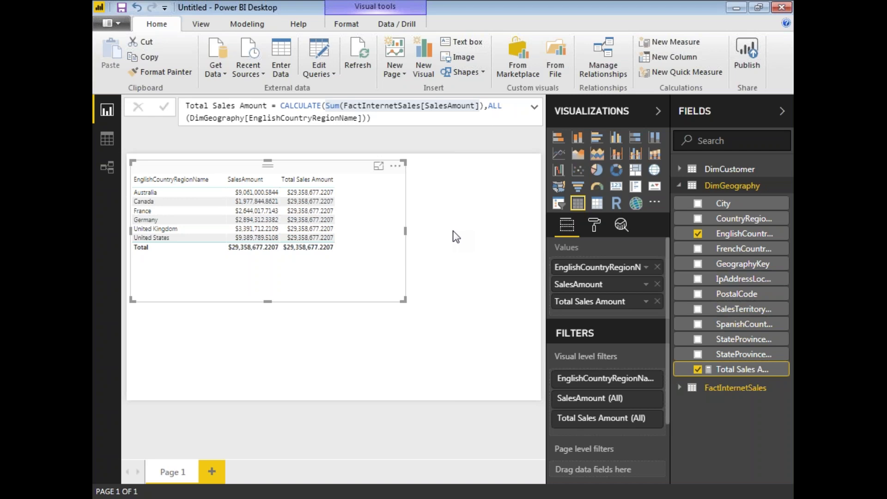
pyautogui.click(457, 265)
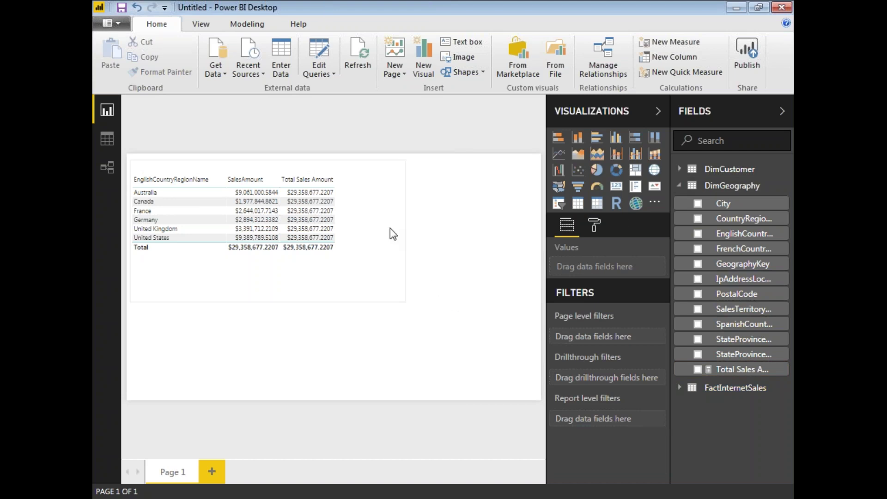
pyautogui.click(370, 216)
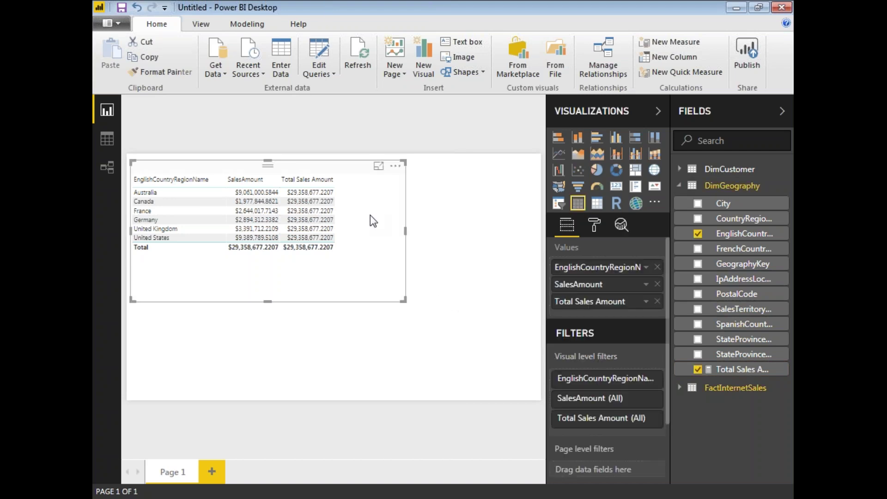
pyautogui.click(730, 186)
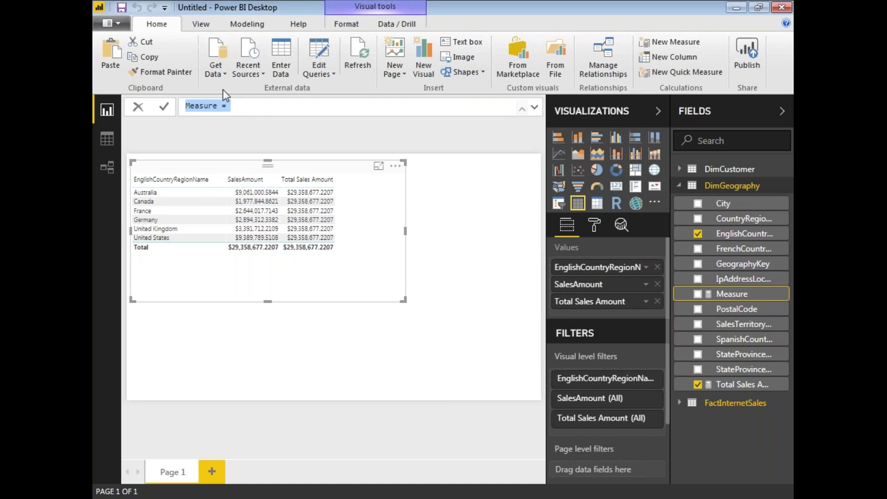
pyautogui.doubleClick(199, 106)
pyautogui.write('Sales %')
pyautogui.click(251, 104)
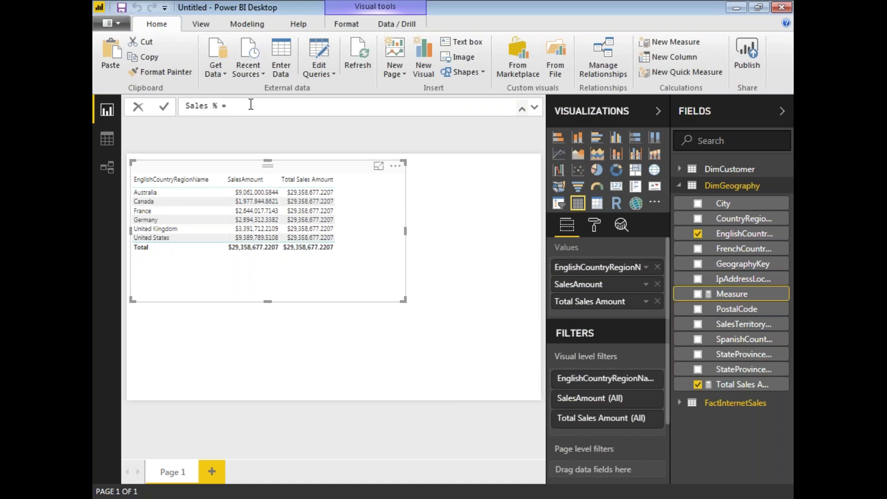
# Enter the Sales % expression as the sum of FactInternetSales[SalesAmount] divided by [Total Sales Amount], starting with an opening parenthesis before Sum
pyautogui.write('(Sum(')
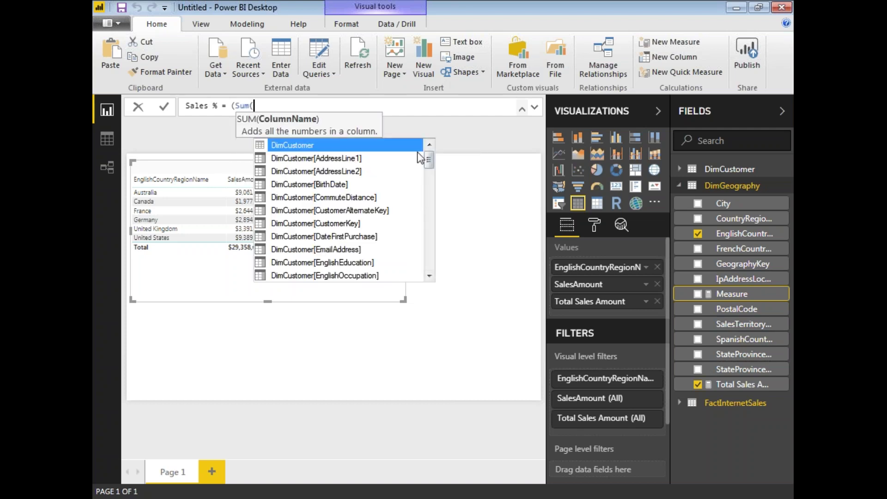
pyautogui.moveTo(429, 160); pyautogui.dragTo(435, 258)
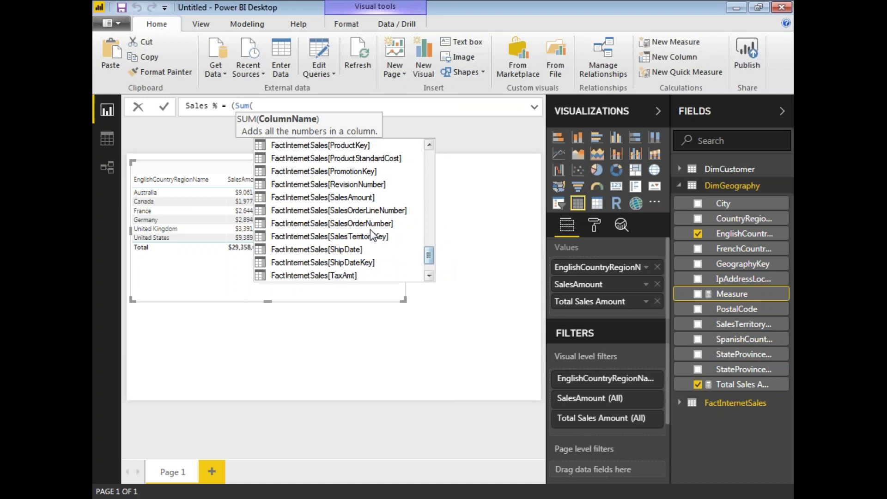
pyautogui.doubleClick(365, 197)
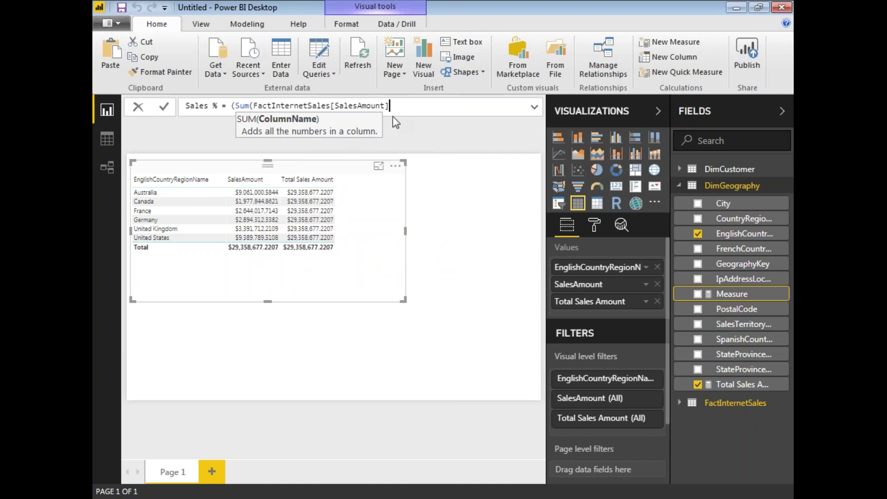
pyautogui.write(')')
pyautogui.press('BackSpace')
pyautogui.write('Sa')
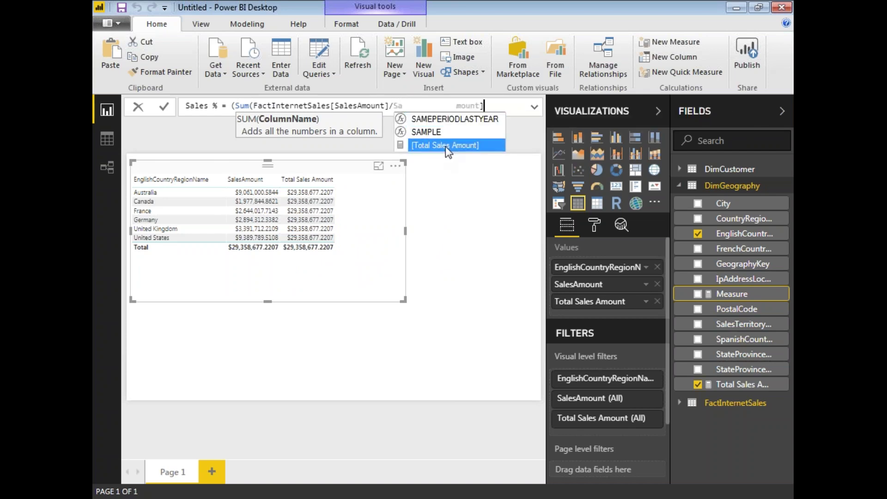
pyautogui.click(447, 146)
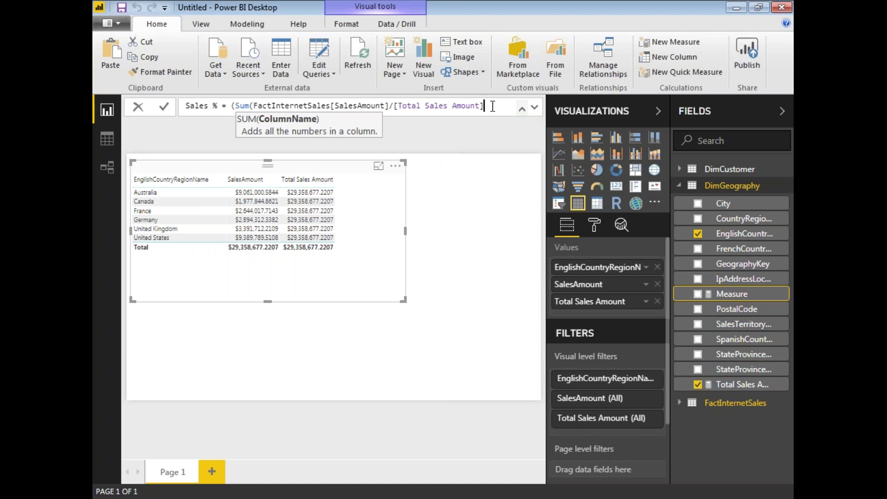
pyautogui.write(')')
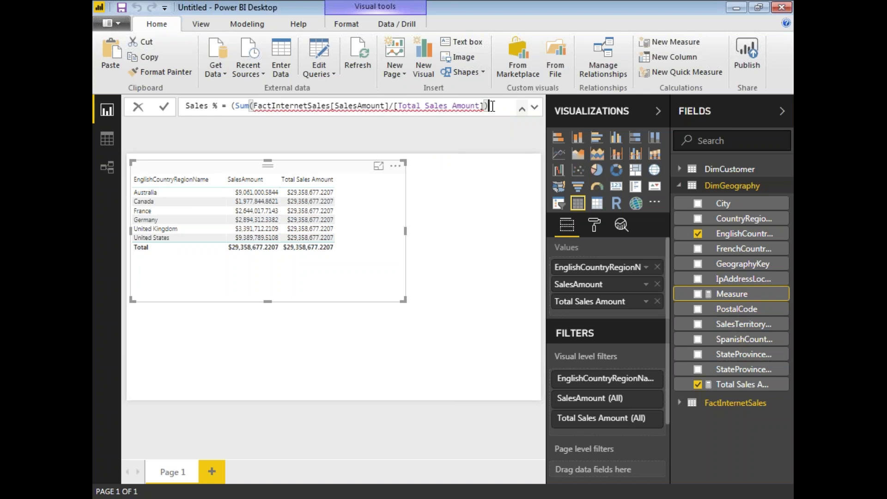
# Complete the Sales % formula as (Sum(FactInternetSales[SalesAmount])/[Total Sales Amount])*100 and add the measure to the table visual
pyautogui.write('*100')
pyautogui.click(388, 107)
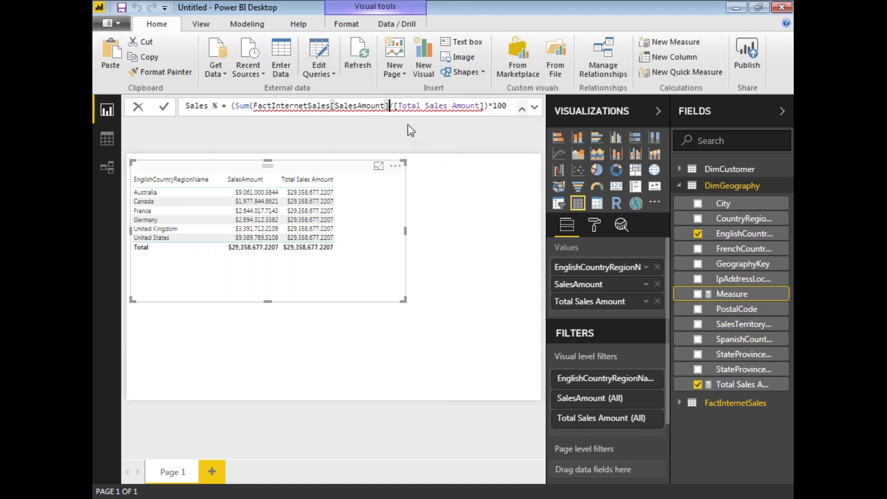
pyautogui.write(')')
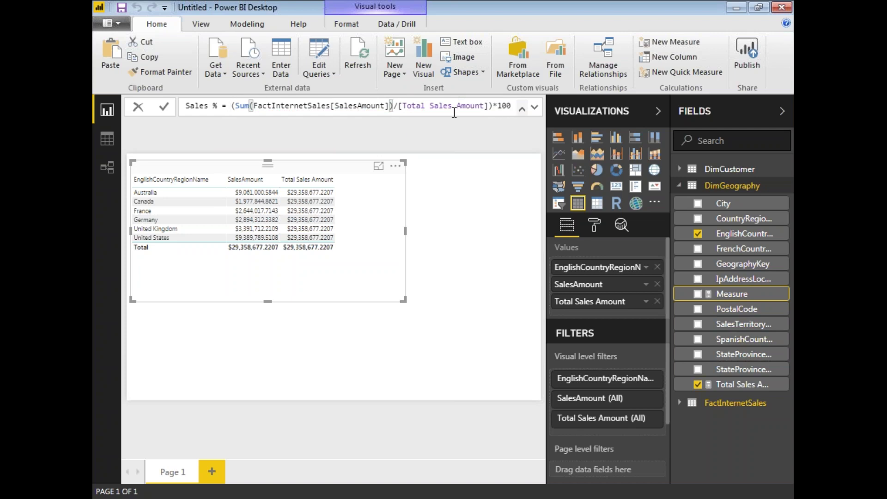
pyautogui.click(493, 105)
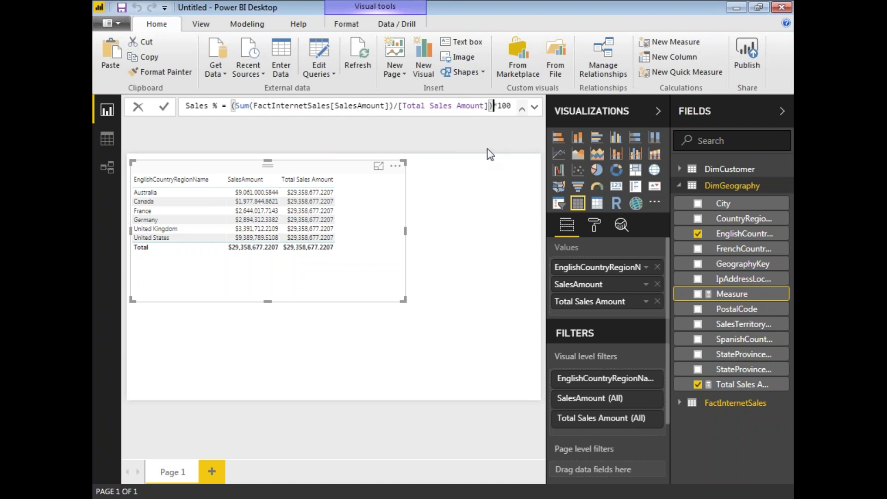
pyautogui.press('Return')
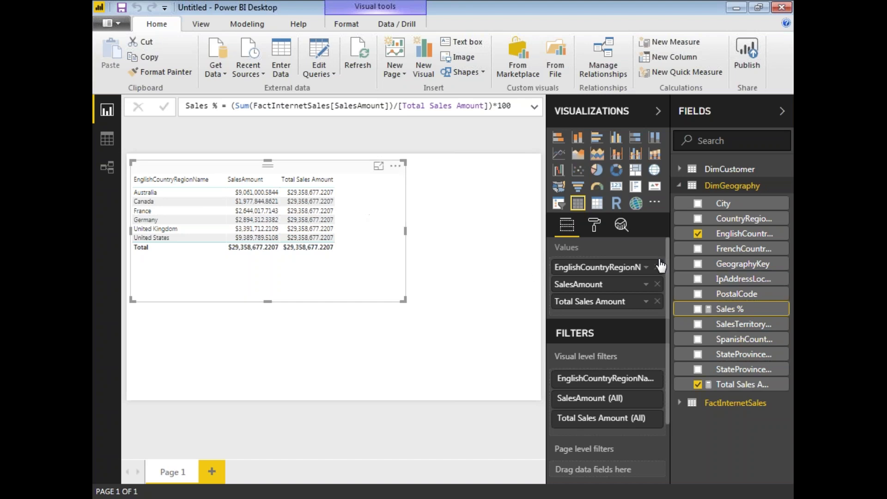
pyautogui.click(698, 309)
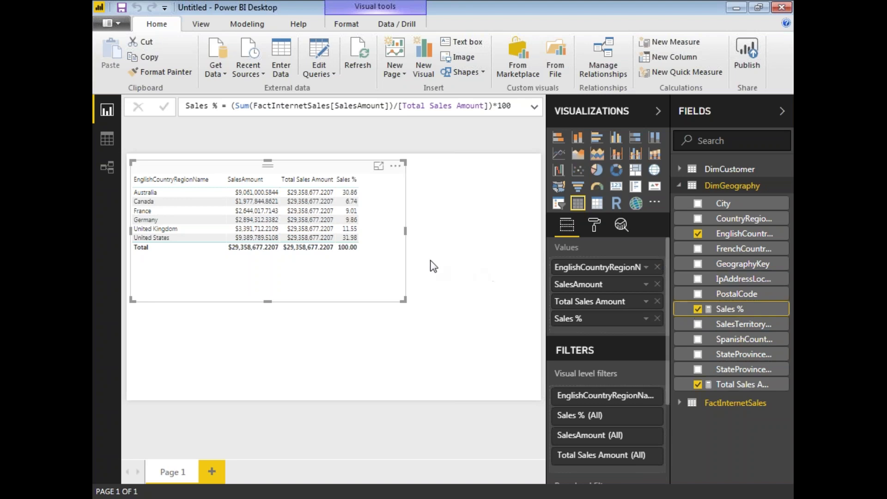